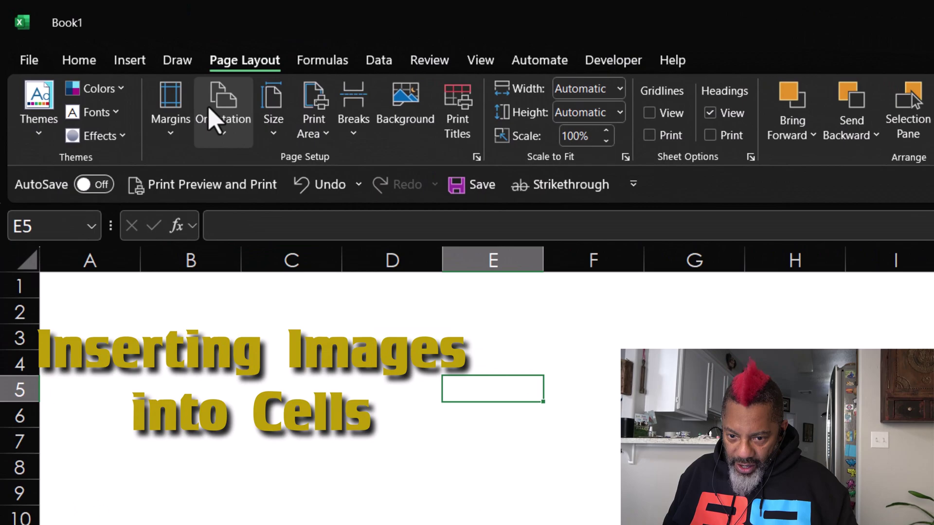
Place six photos from the Insert Image folder into cells E5–E10, one per cell.
{"action": "left_click", "coordinate": [140, 65]}
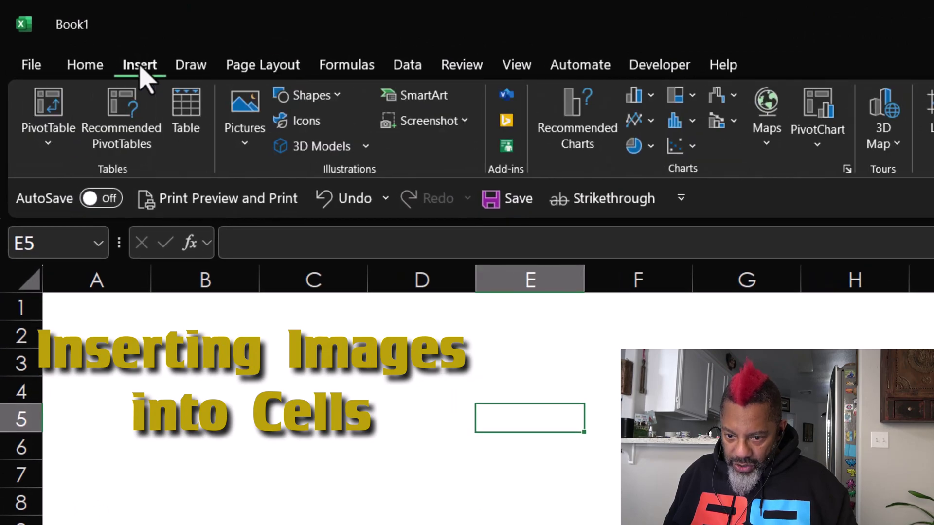
{"action": "left_click", "coordinate": [245, 148]}
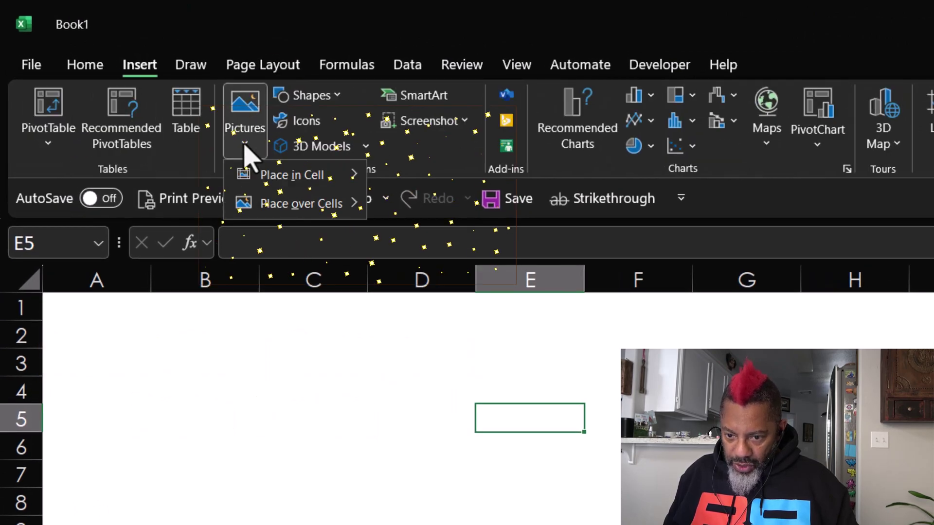
{"action": "mouse_move", "coordinate": [278, 181]}
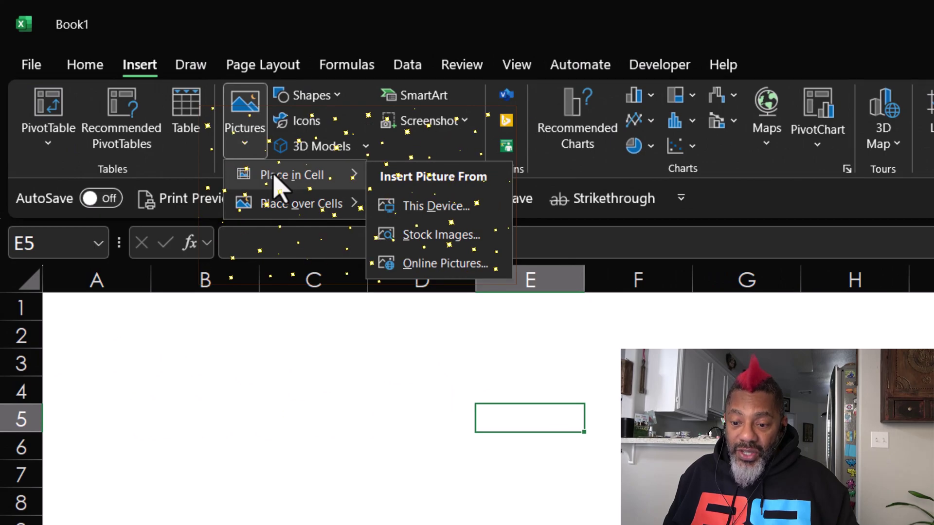
{"action": "left_click", "coordinate": [421, 213]}
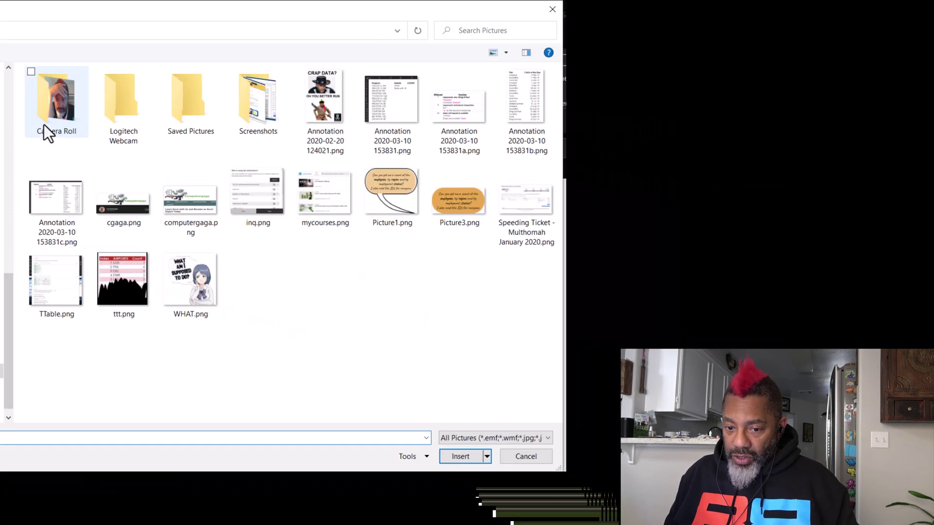
{"action": "double_click", "coordinate": [43, 125]}
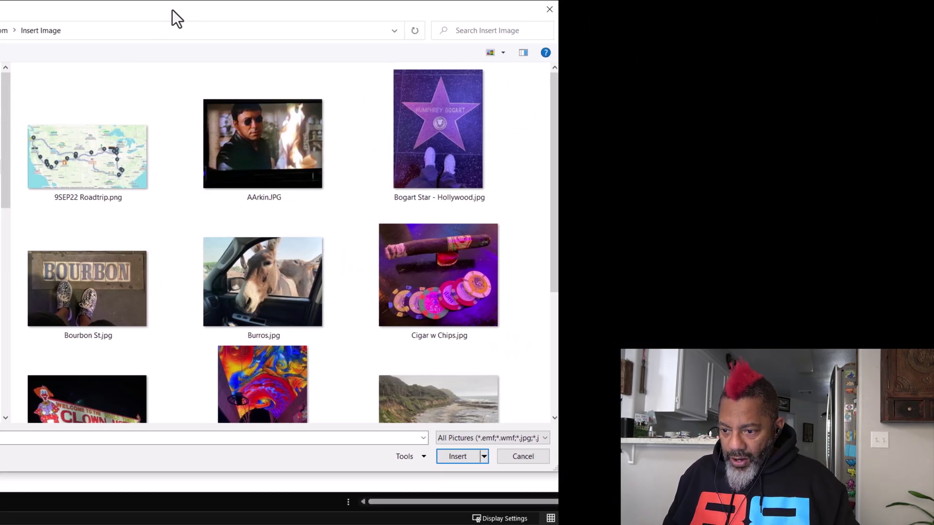
{"action": "left_click_drag", "start_coordinate": [19, 81], "coordinate": [278, 361]}
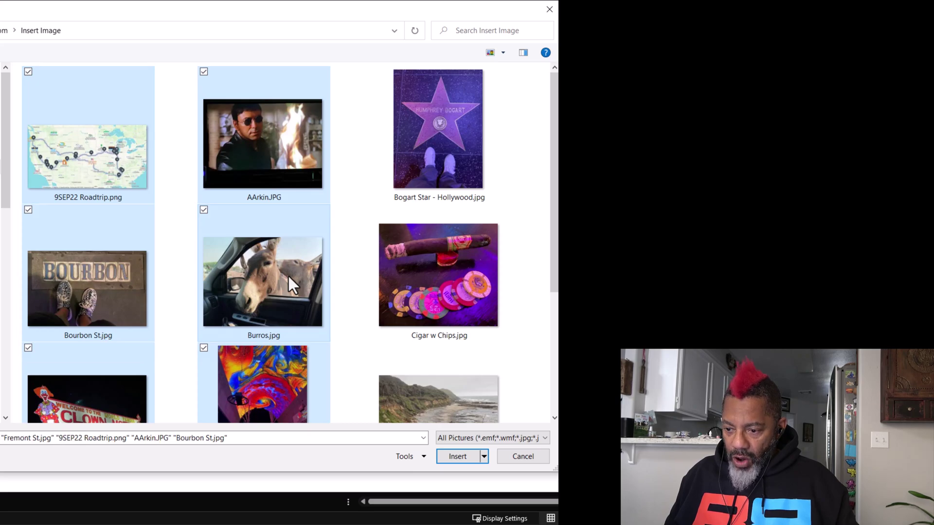
{"action": "right_click", "coordinate": [288, 275]}
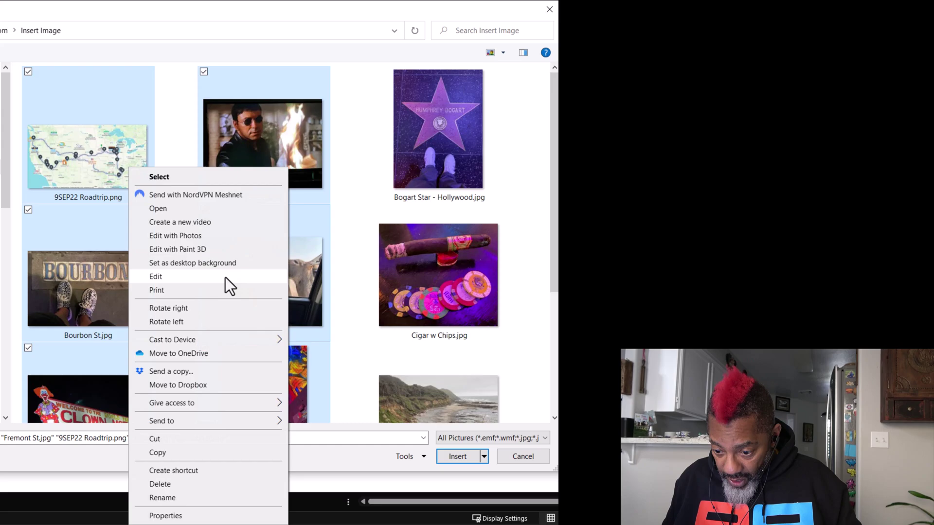
{"action": "left_click", "coordinate": [164, 178]}
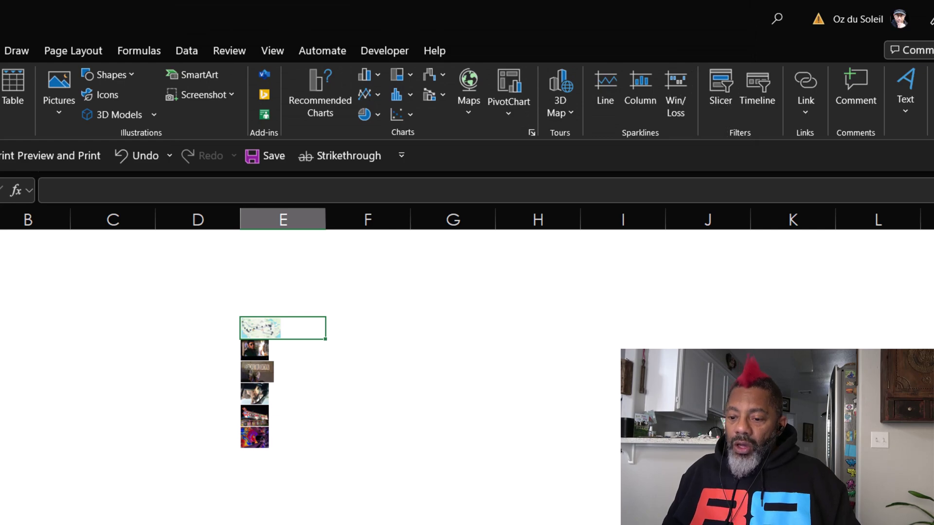
Widen column E and set rows 5–10 to a height of 157.80.
{"action": "left_click_drag", "start_coordinate": [320, 213], "coordinate": [529, 222]}
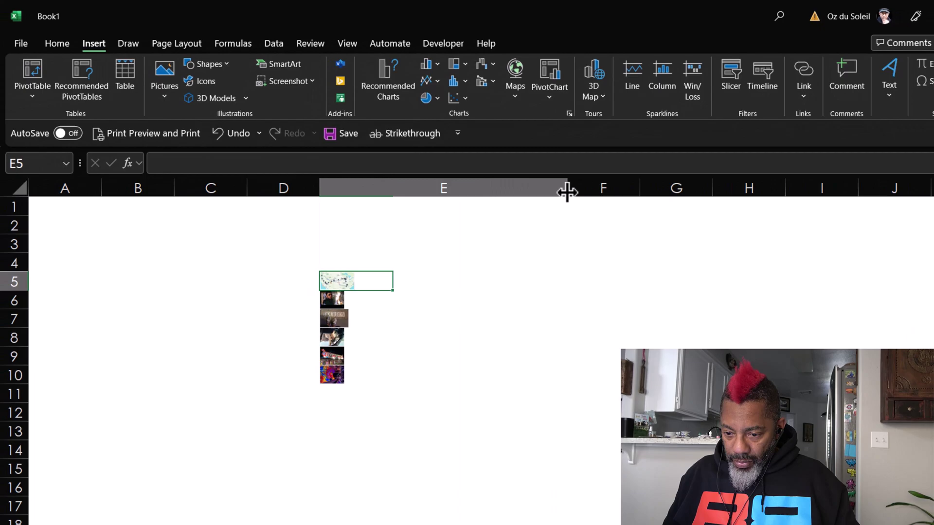
{"action": "left_click_drag", "start_coordinate": [567, 192], "coordinate": [567, 193]}
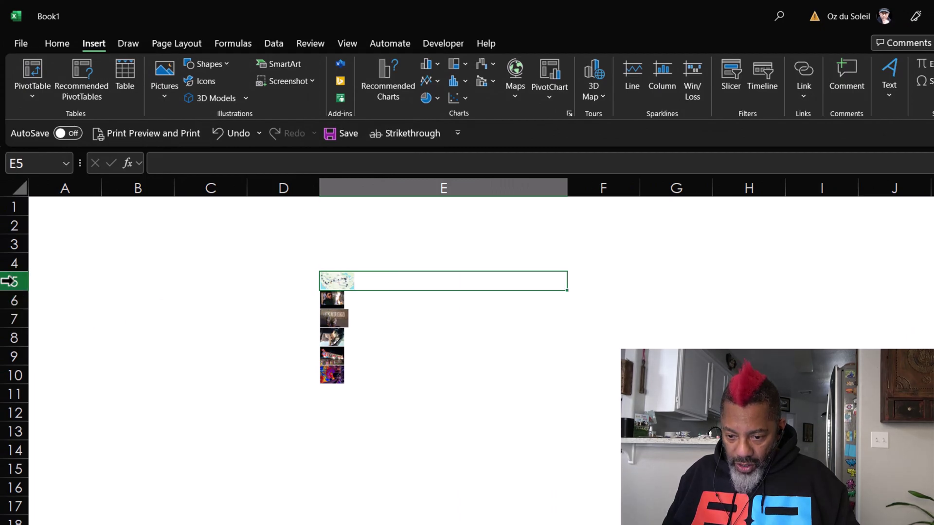
{"action": "left_click_drag", "start_coordinate": [9, 281], "coordinate": [12, 374]}
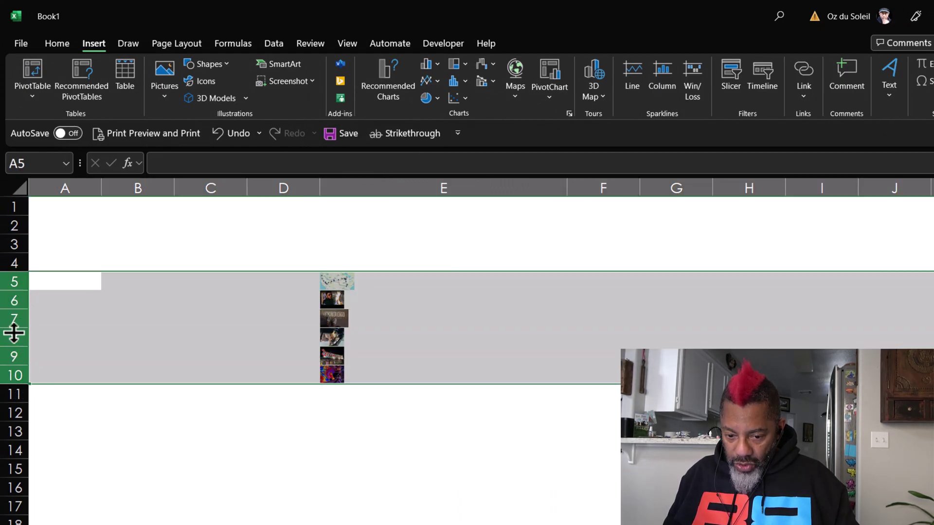
{"action": "left_click_drag", "start_coordinate": [13, 334], "coordinate": [13, 461]}
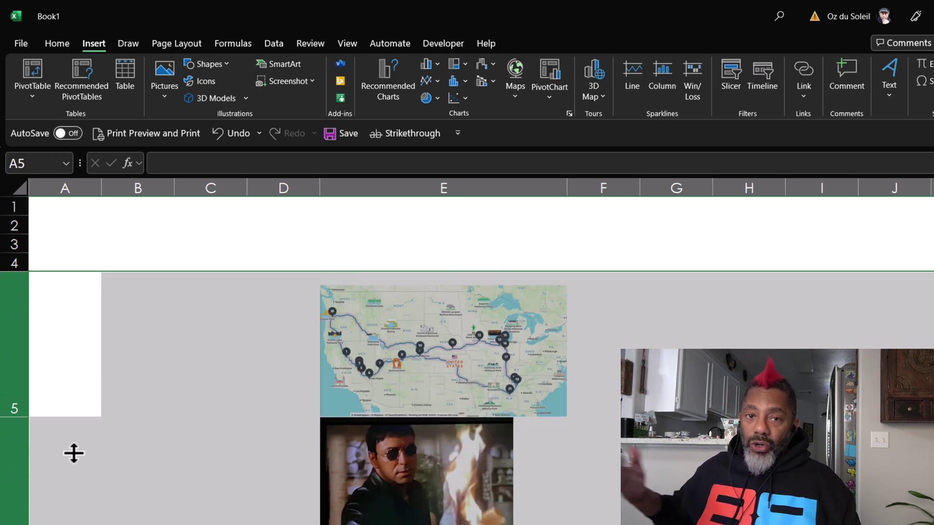
{"action": "left_click", "coordinate": [185, 433]}
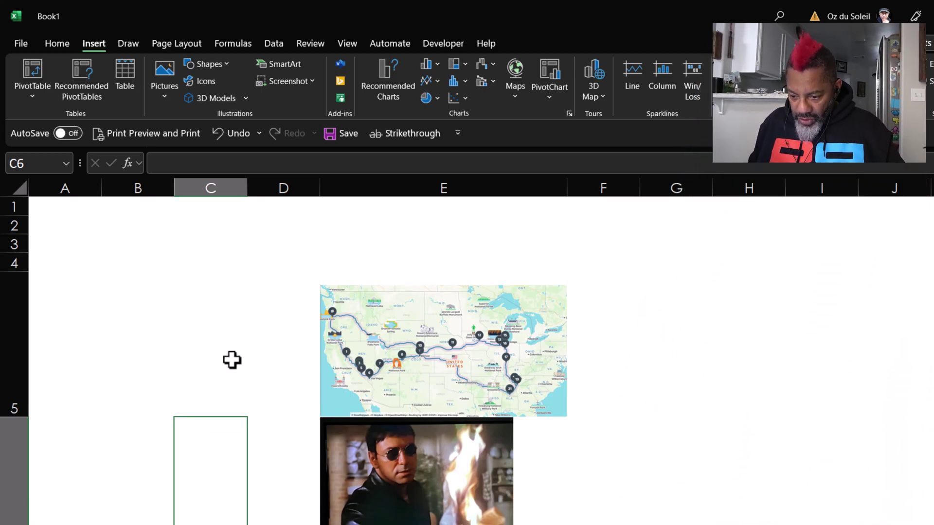
{"action": "scroll", "coordinate": [638, 333], "scroll_direction": "down", "scroll_amount": 2}
{"action": "left_click", "coordinate": [639, 333]}
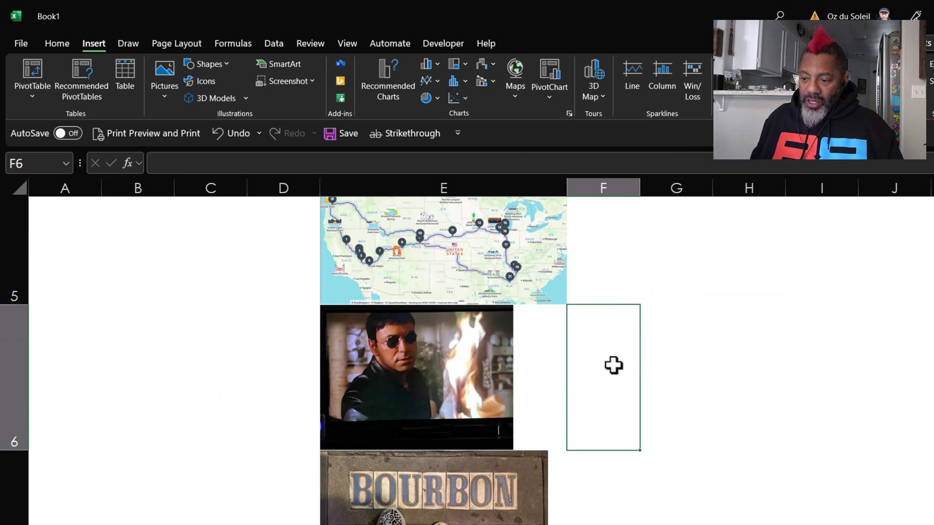
{"action": "scroll", "coordinate": [613, 366], "scroll_direction": "down", "scroll_amount": 1}
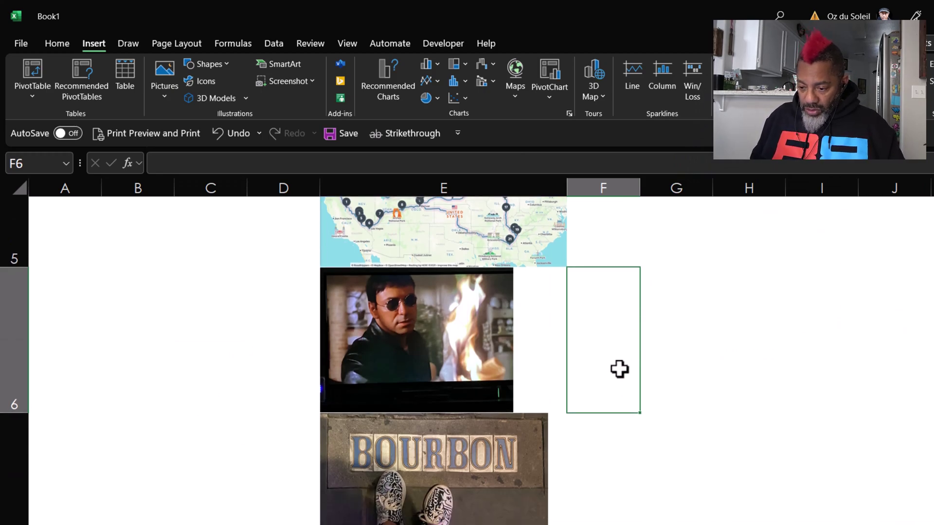
{"action": "scroll", "coordinate": [862, 465], "scroll_direction": "down", "scroll_amount": 1}
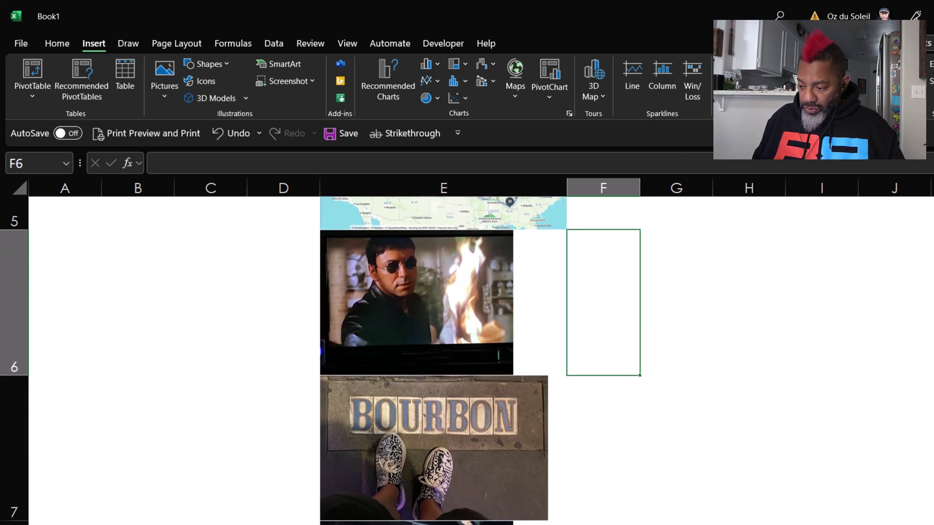
{"action": "scroll", "coordinate": [480, 360], "scroll_direction": "down", "scroll_amount": 5}
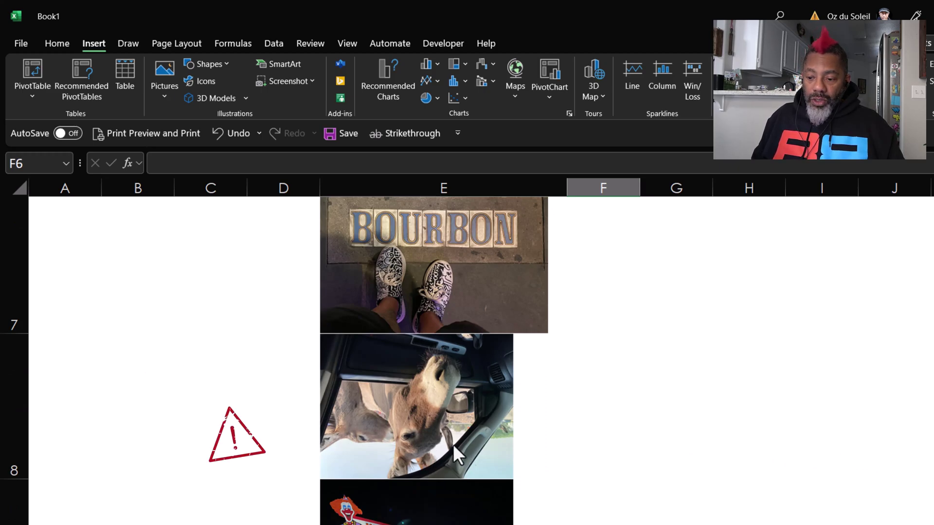
{"action": "scroll", "coordinate": [474, 445], "scroll_direction": "down", "scroll_amount": 1}
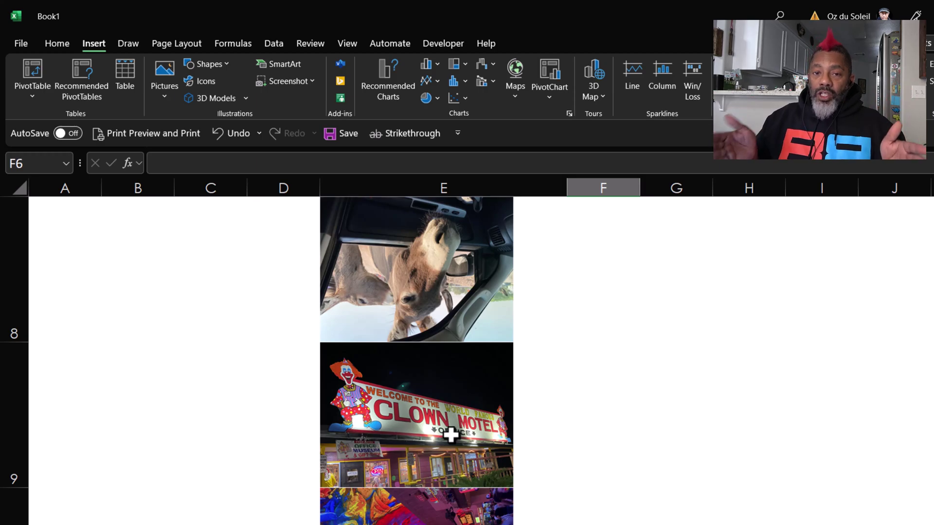
{"action": "key", "text": "Left"}
{"action": "key", "text": "Down"}
{"action": "key", "text": "Down"}
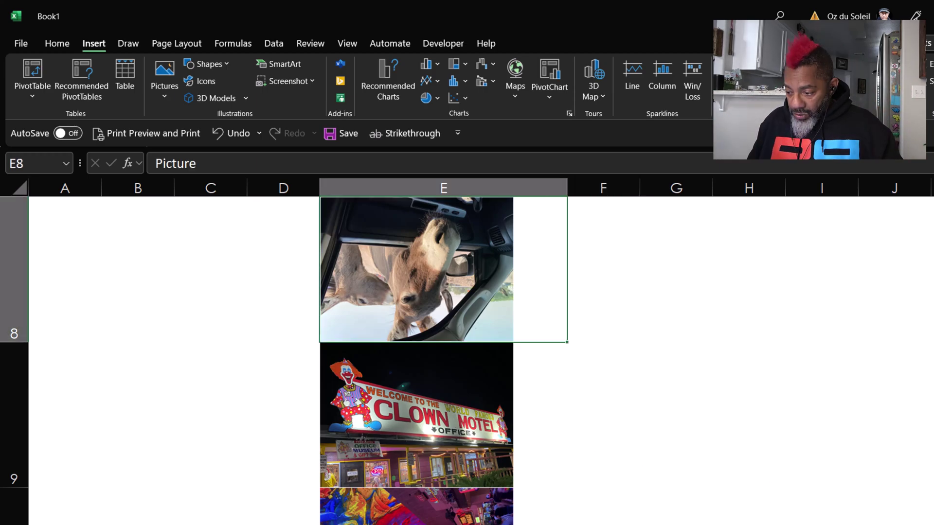
{"action": "scroll", "coordinate": [444, 360], "scroll_direction": "down", "scroll_amount": 1}
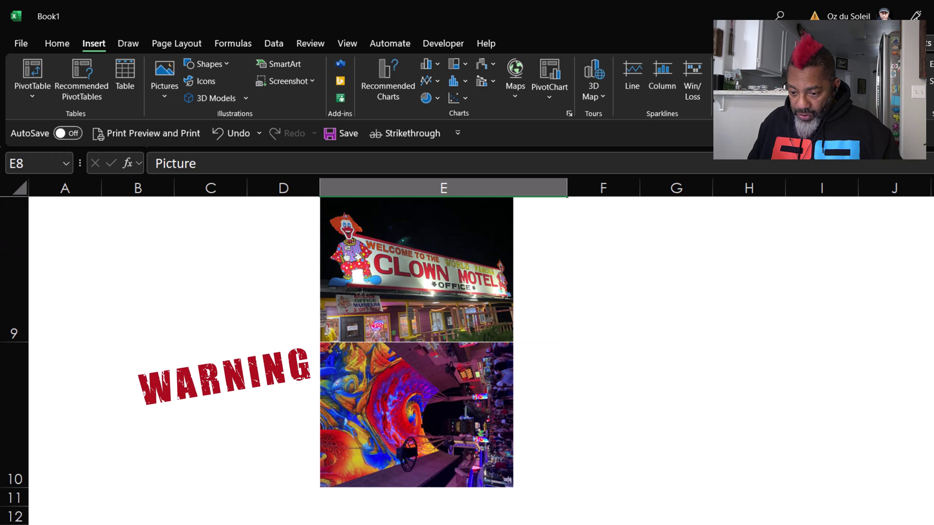
{"action": "left_click", "coordinate": [467, 425]}
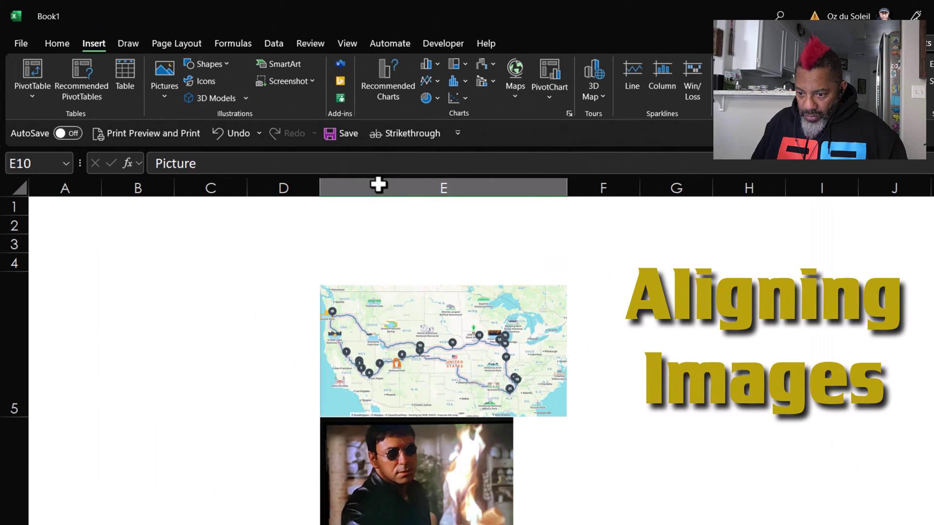
Center the contents of column E horizontally using Home > Center.
{"action": "left_click", "coordinate": [376, 182]}
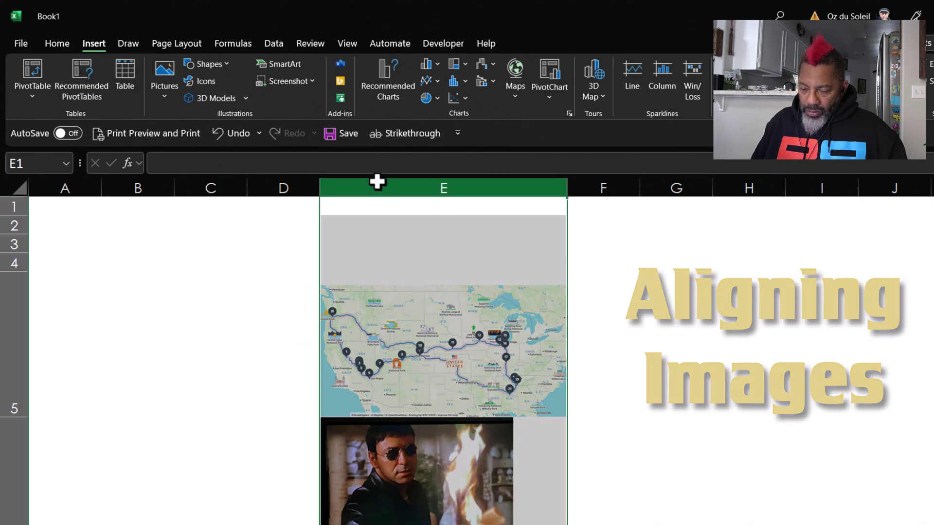
{"action": "left_click", "coordinate": [56, 42]}
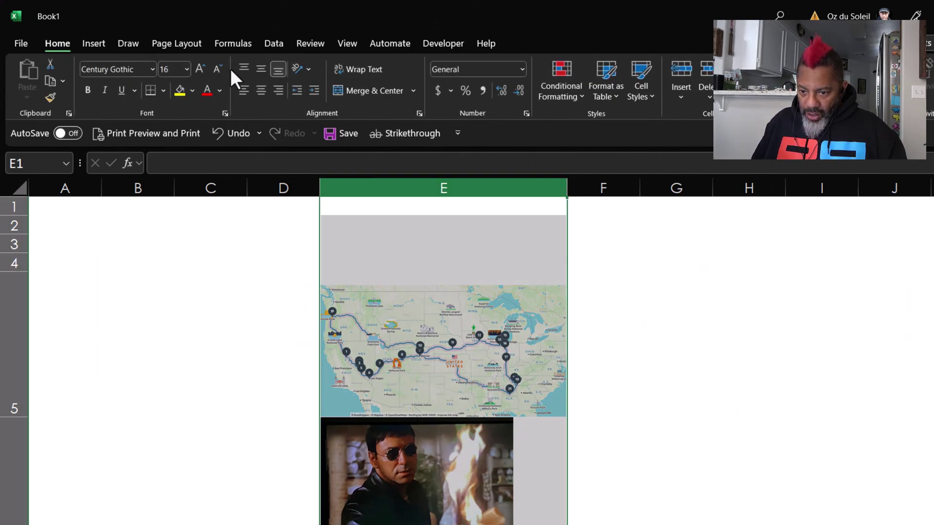
{"action": "left_click", "coordinate": [263, 89]}
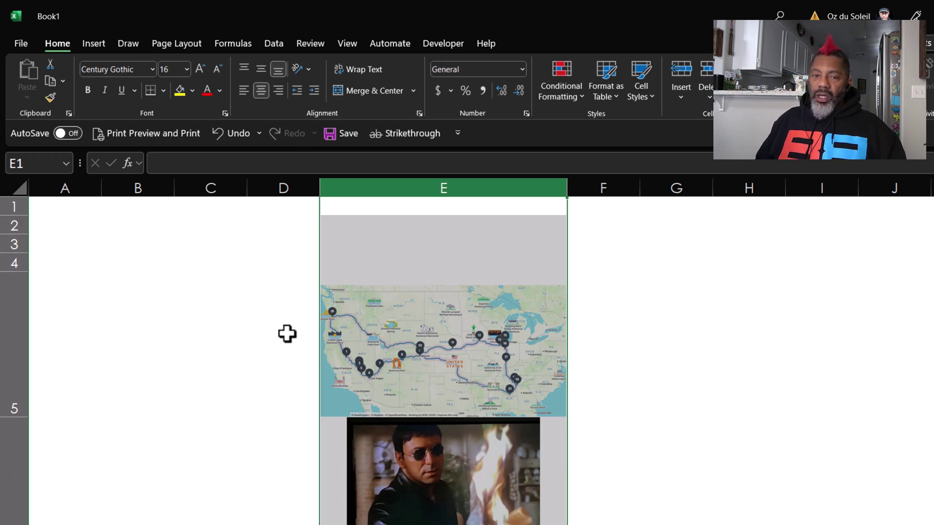
Scroll down and select empty cell E11 below the photos.
{"action": "scroll", "coordinate": [287, 334], "scroll_direction": "down", "scroll_amount": 1}
{"action": "scroll", "coordinate": [287, 334], "scroll_direction": "down", "scroll_amount": 1}
{"action": "left_click", "coordinate": [287, 333]}
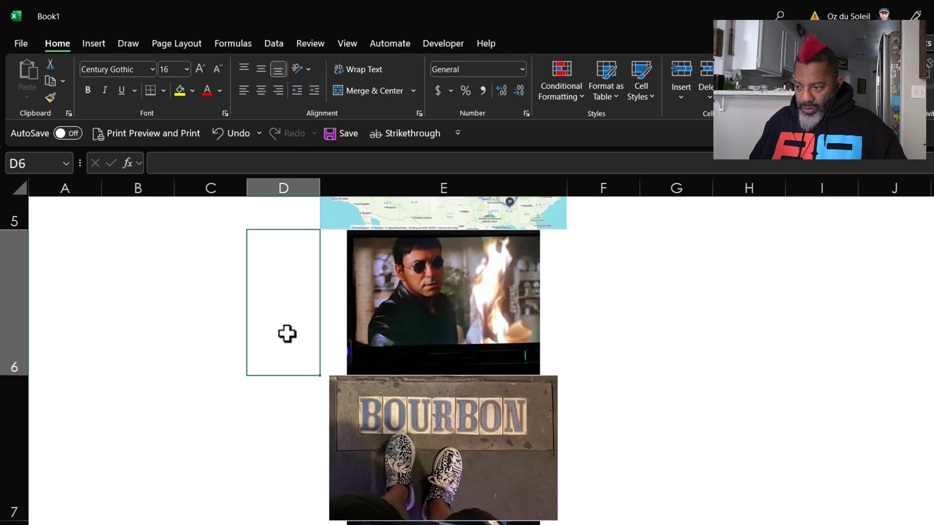
{"action": "scroll", "coordinate": [287, 333], "scroll_direction": "down", "scroll_amount": 1}
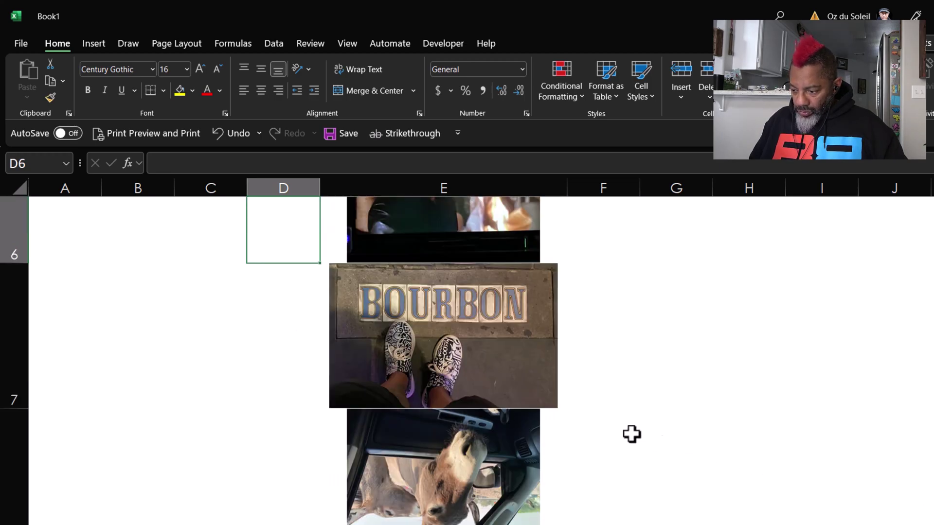
{"action": "scroll", "coordinate": [449, 359], "scroll_direction": "down", "scroll_amount": 2}
{"action": "left_click", "coordinate": [449, 355]}
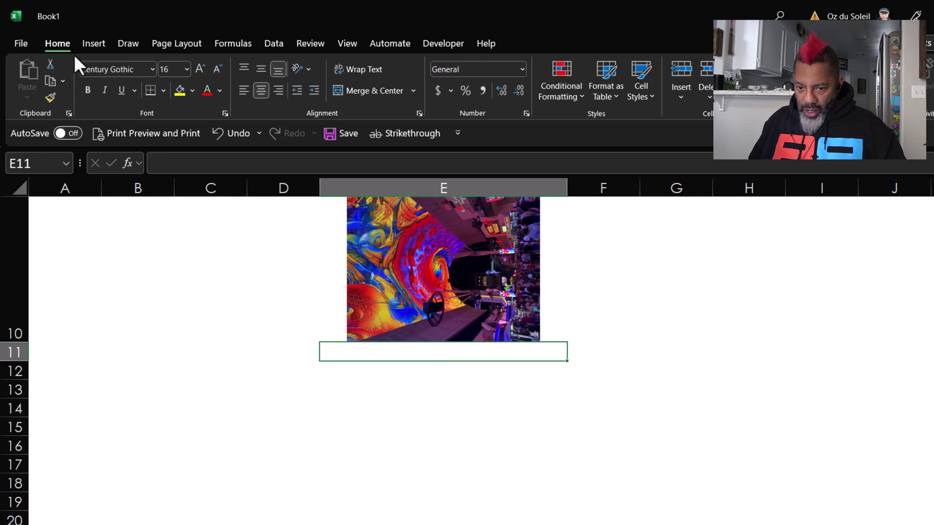
Place the Bourbon St, Clown Motel and Roulette photos in cells E11–E13.
{"action": "left_click", "coordinate": [92, 45]}
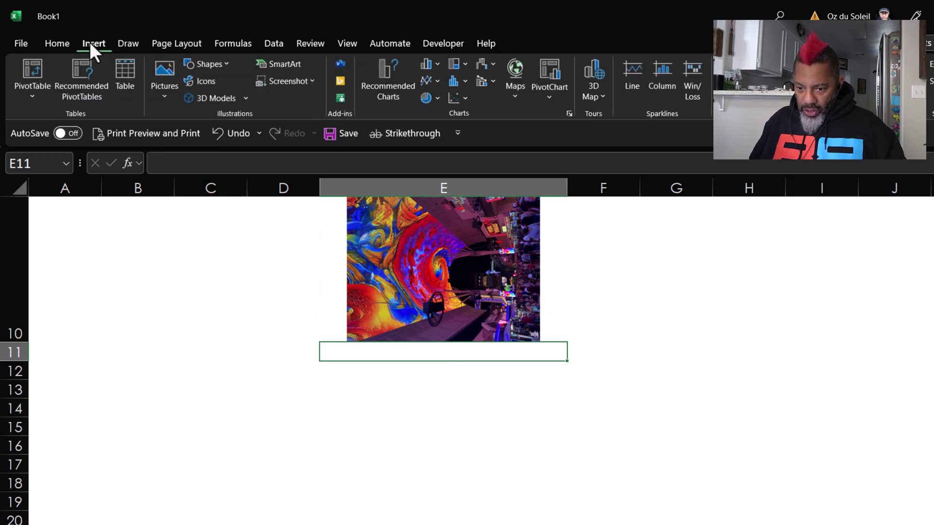
{"action": "left_click", "coordinate": [163, 96]}
{"action": "mouse_move", "coordinate": [217, 124]}
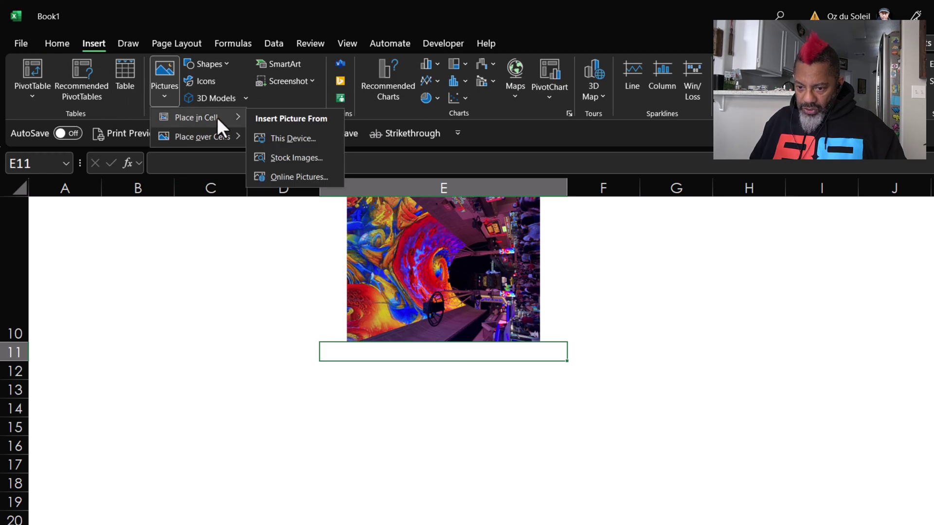
{"action": "left_click", "coordinate": [252, 139]}
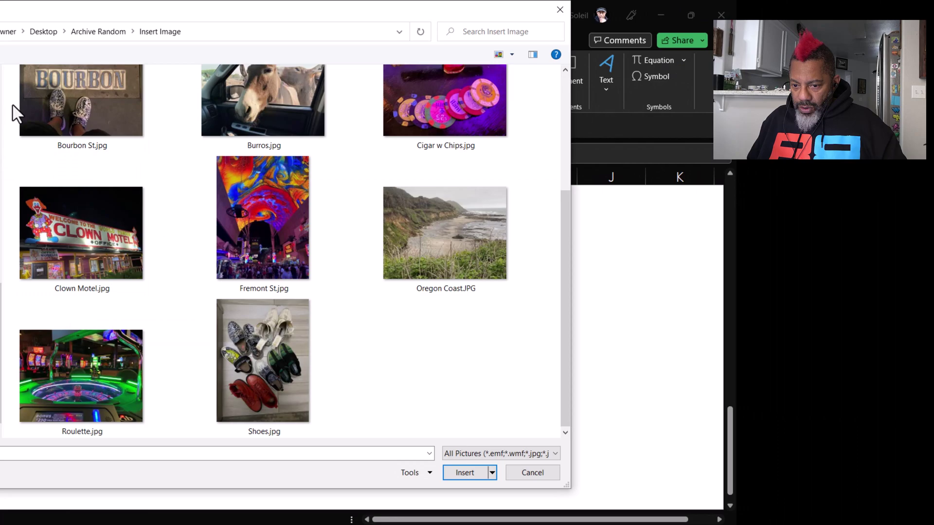
{"action": "left_click_drag", "start_coordinate": [13, 105], "coordinate": [153, 404]}
{"action": "left_click", "coordinate": [457, 474]}
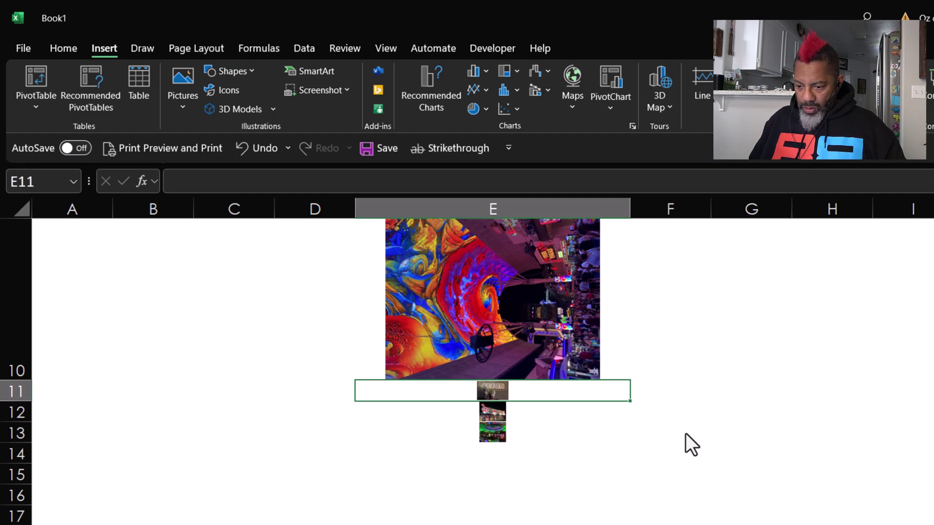
Make rows 11–13 taller so their photos show at full size.
{"action": "left_click", "coordinate": [10, 392]}
{"action": "left_click_drag", "start_coordinate": [10, 392], "coordinate": [12, 523]}
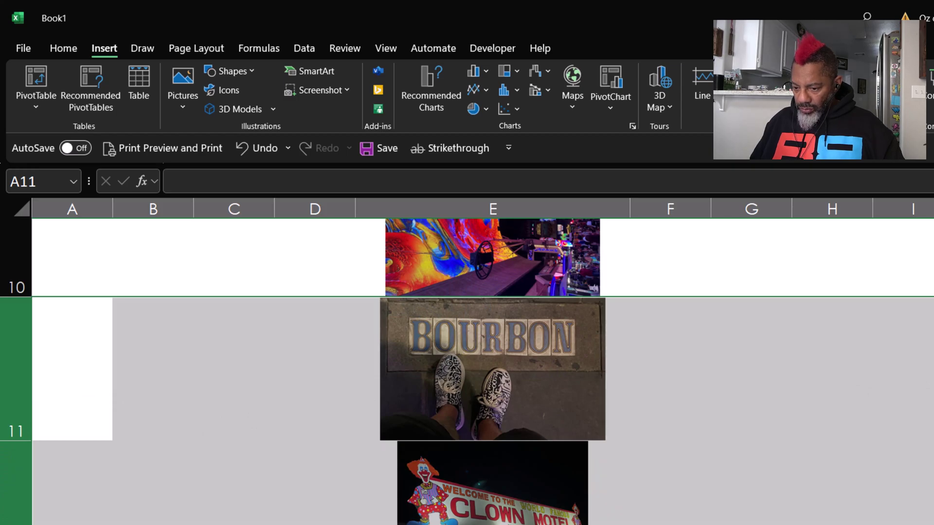
{"action": "scroll", "coordinate": [467, 370], "scroll_direction": "down", "scroll_amount": 1}
{"action": "left_click", "coordinate": [492, 467]}
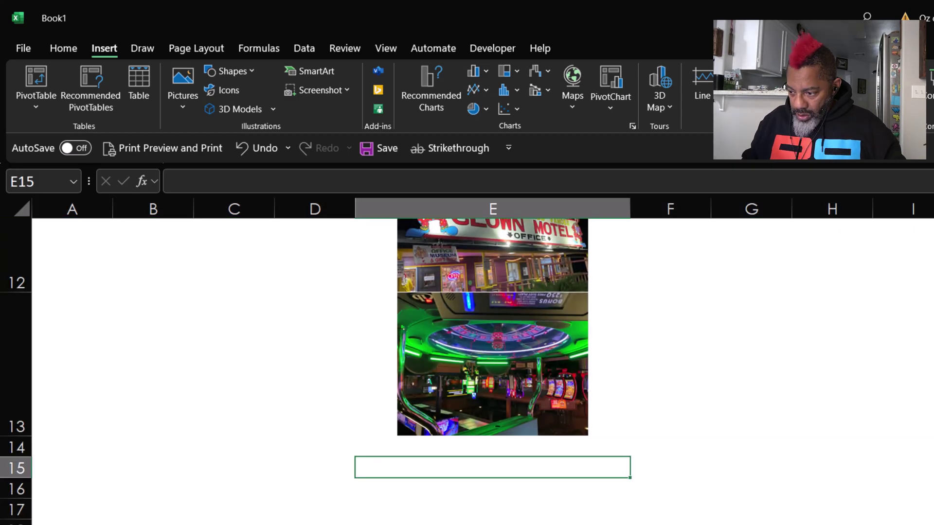
Select cell E4 above the map picture for the column heading.
{"action": "scroll", "coordinate": [537, 245], "scroll_direction": "up", "scroll_amount": 5}
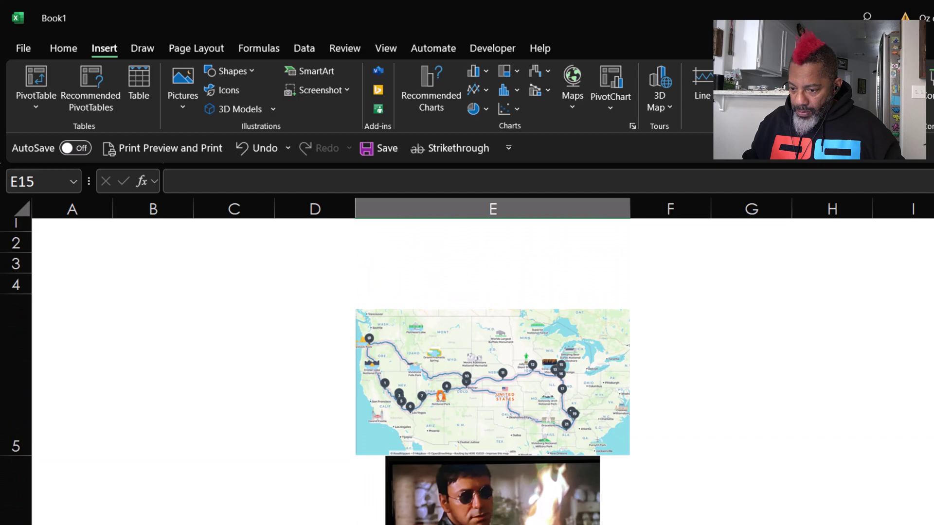
{"action": "left_click", "coordinate": [489, 297]}
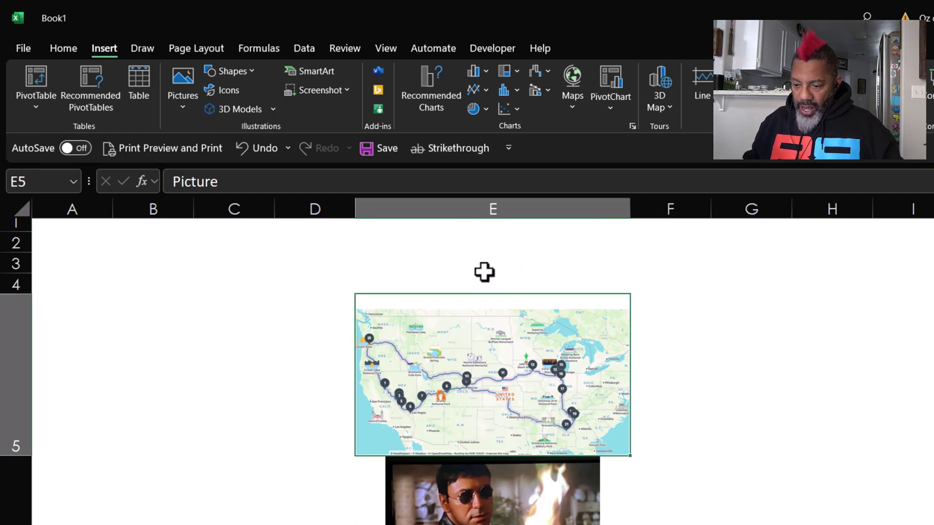
{"action": "left_click", "coordinate": [484, 272]}
{"action": "left_click", "coordinate": [481, 291]}
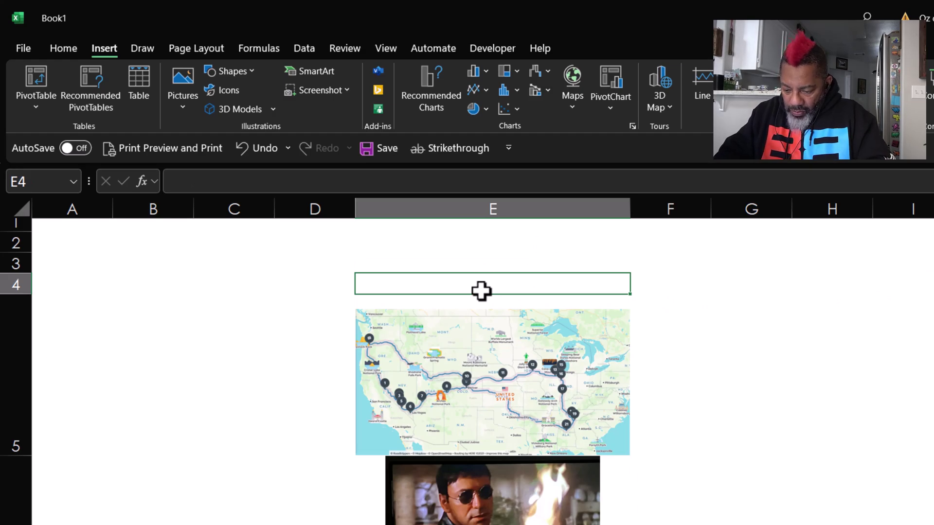
Enter the headings IMAGES in E4 and TITLE in F4.
{"action": "type", "text": "IMAGES"}
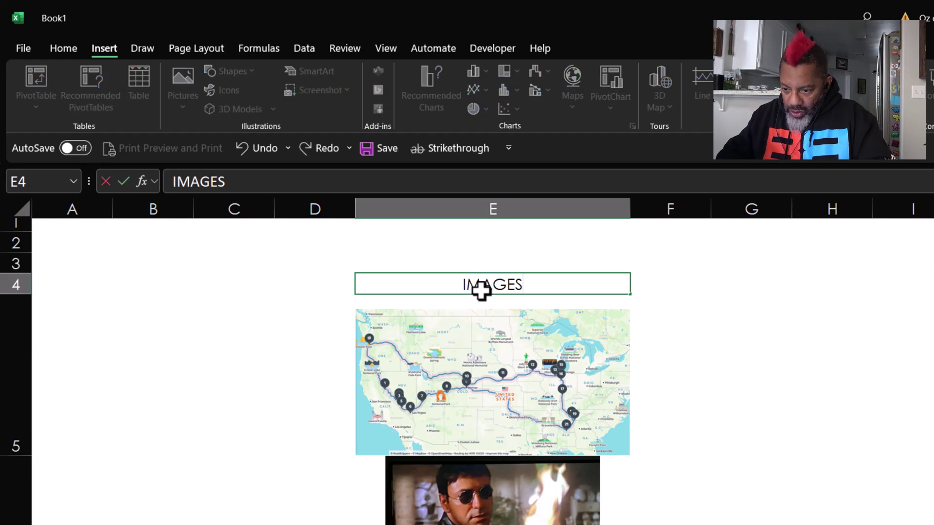
{"action": "key", "text": "Tab"}
{"action": "type", "text": "TITLE"}
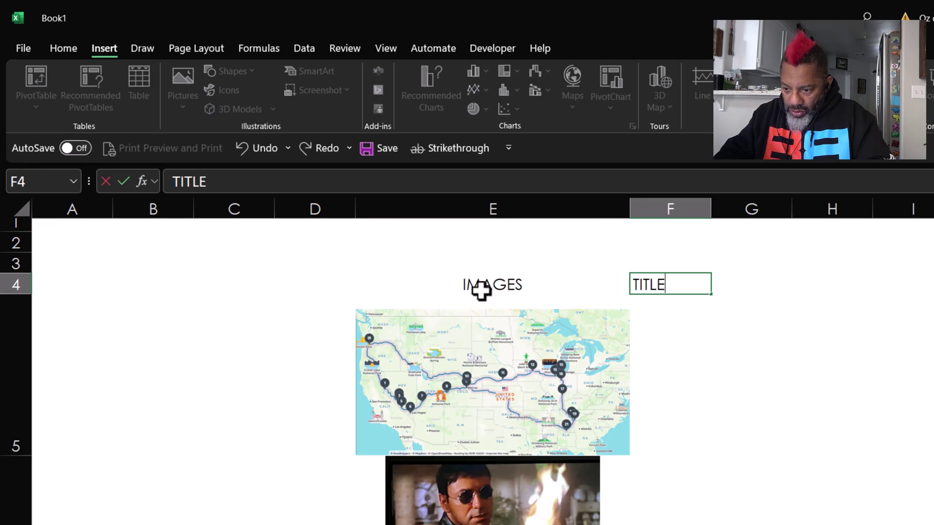
{"action": "key", "text": "Return"}
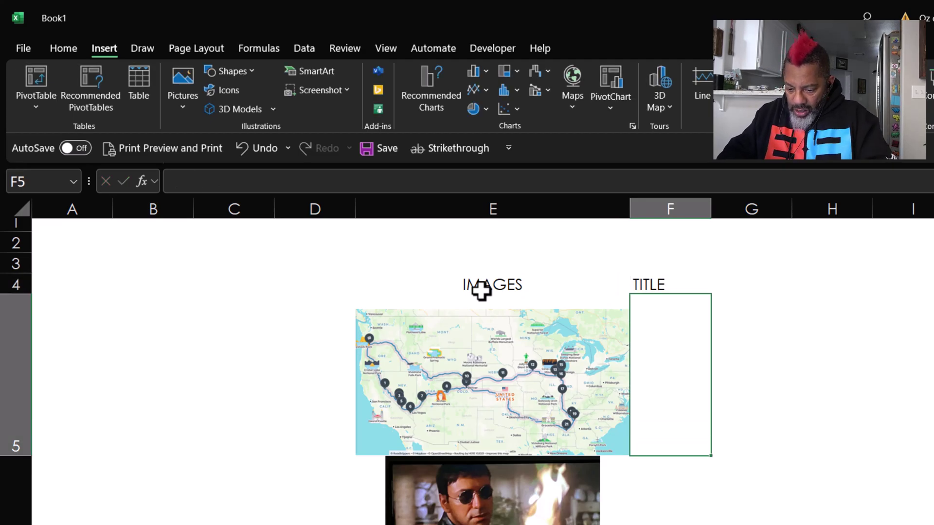
Title the photos in F5–F10: Roadtrip, Alan Arkin, Bourbon St., Burros, Clown Motel, Fremont St.
{"action": "type", "text": "Road"}
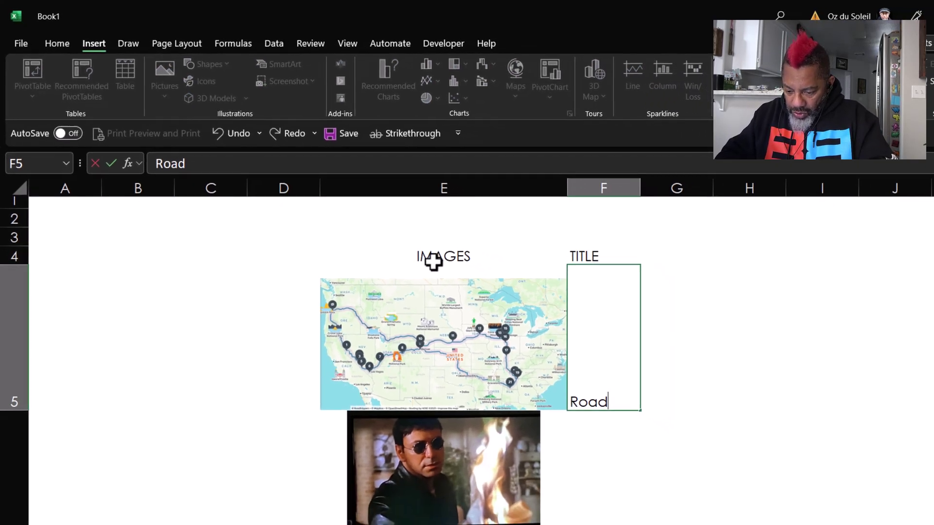
{"action": "type", "text": "trip"}
{"action": "key", "text": "Return"}
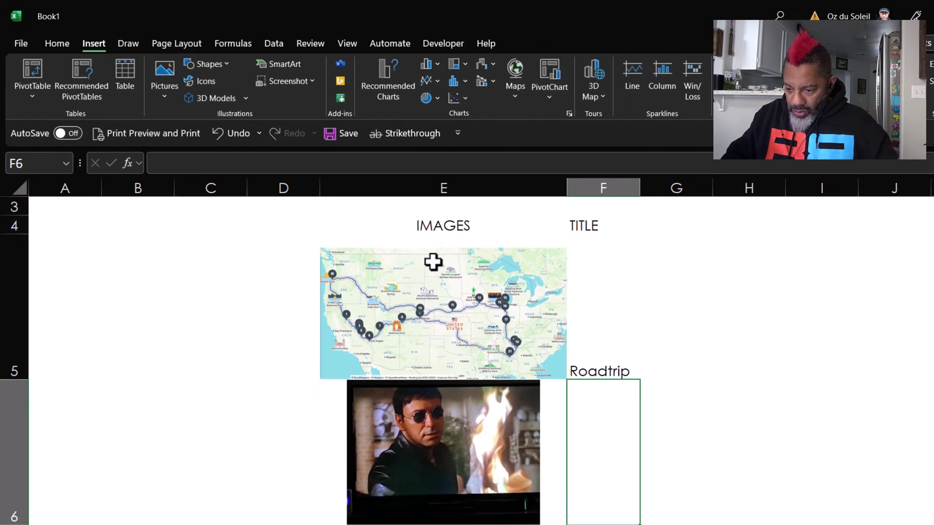
{"action": "type", "text": "Alan"}
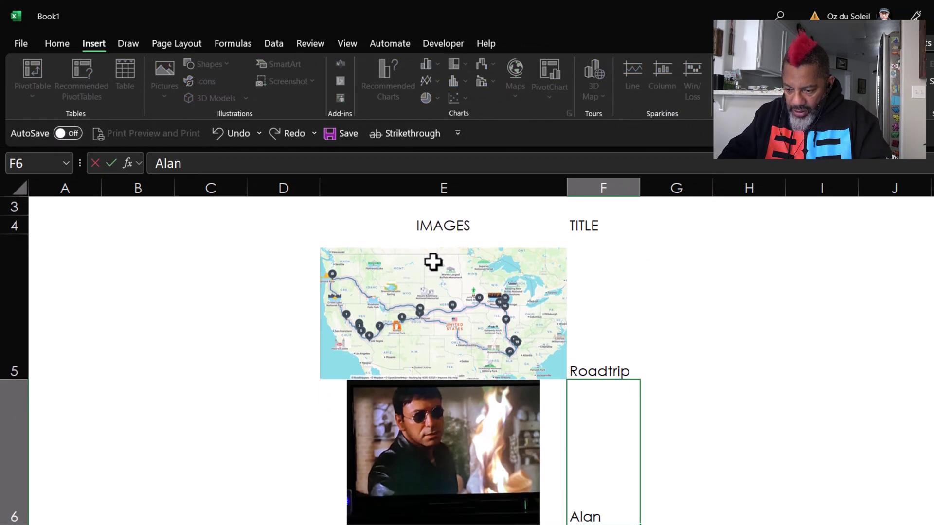
{"action": "type", "text": " Arkin"}
{"action": "key", "text": "Return"}
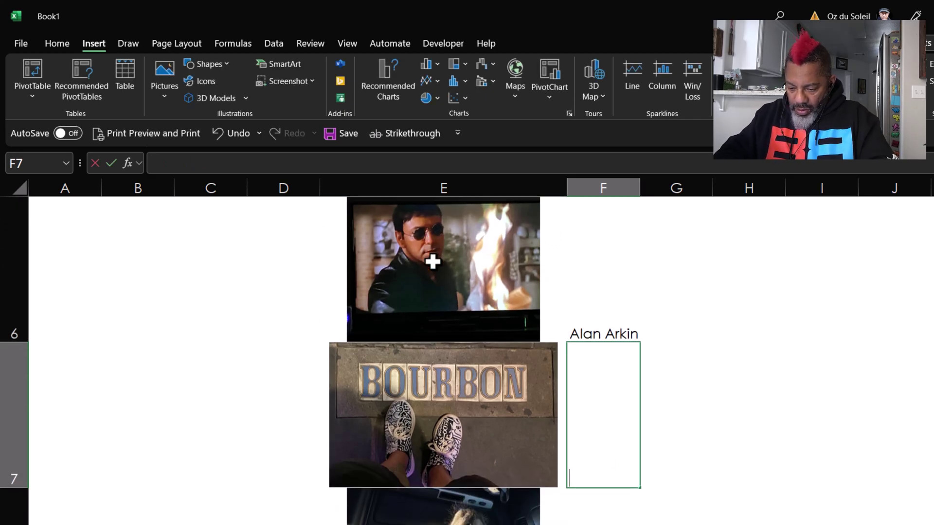
{"action": "type", "text": "Bourbon"}
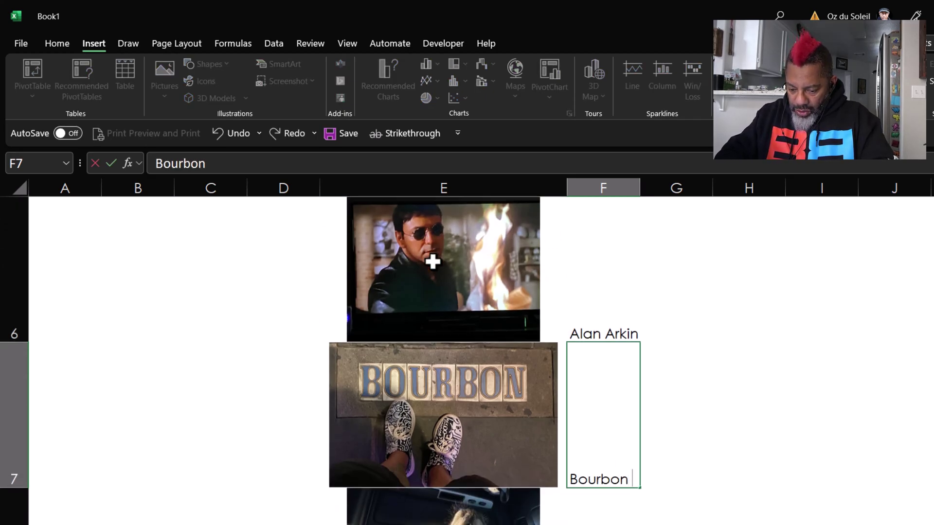
{"action": "type", "text": " St."}
{"action": "key", "text": "Return"}
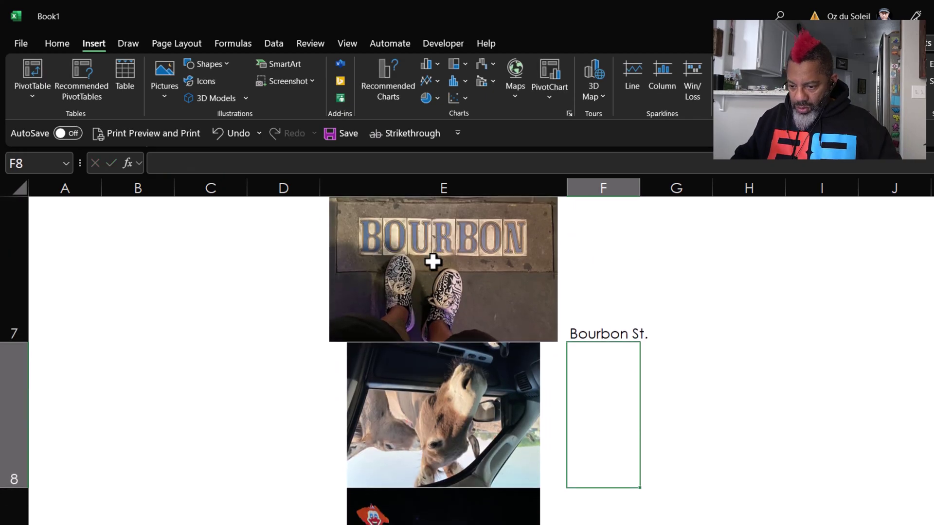
{"action": "type", "text": "Burros"}
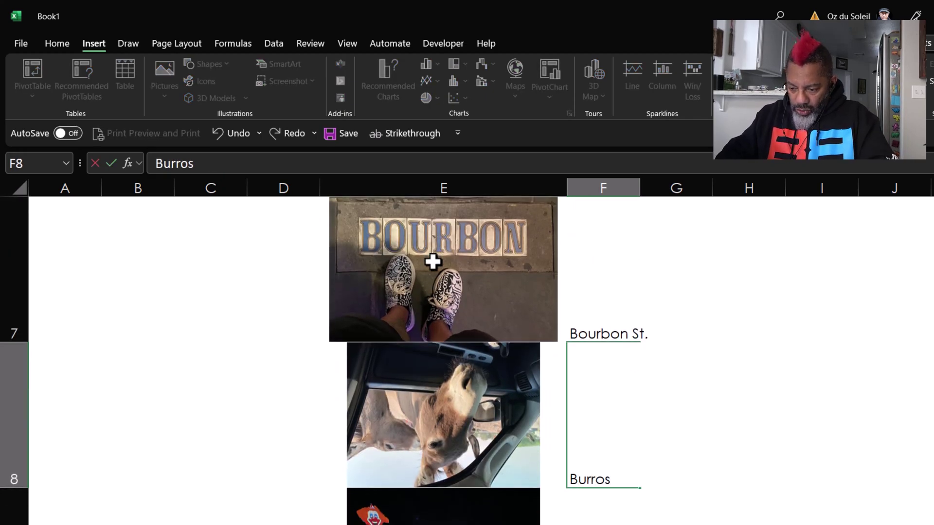
{"action": "key", "text": "Return"}
{"action": "type", "text": "Clown Motel"}
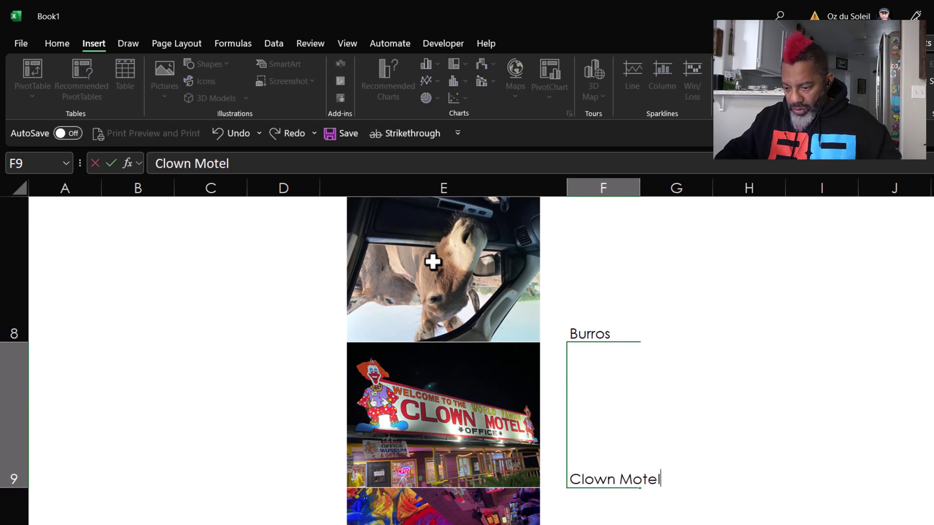
{"action": "key", "text": "Return"}
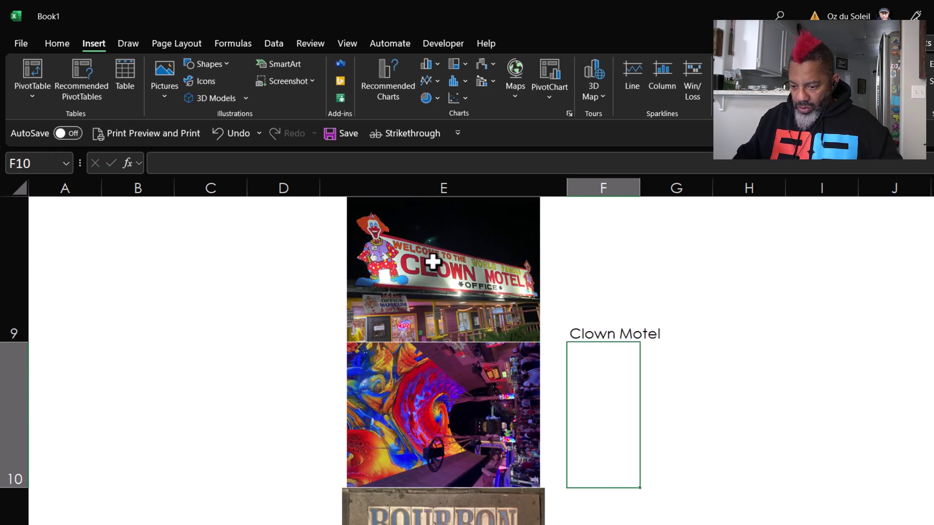
{"action": "type", "text": "Fremont St."}
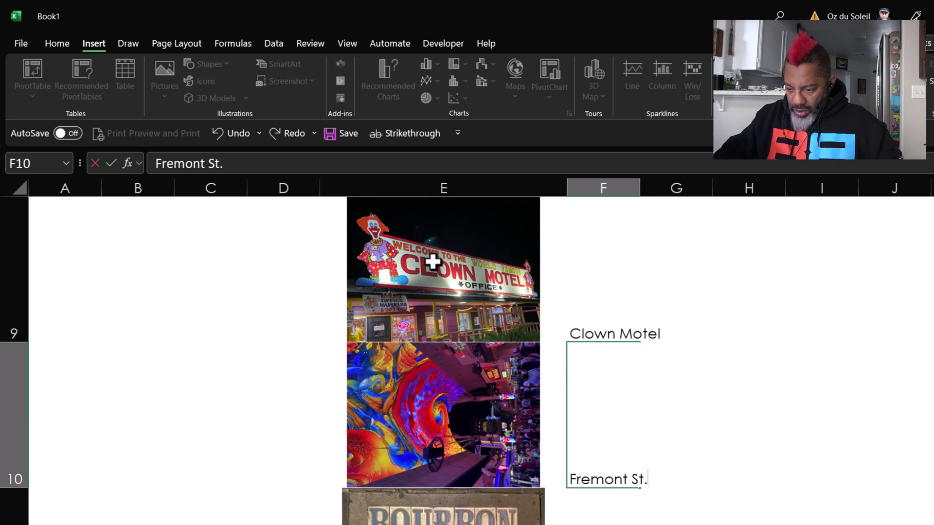
{"action": "key", "text": "Return"}
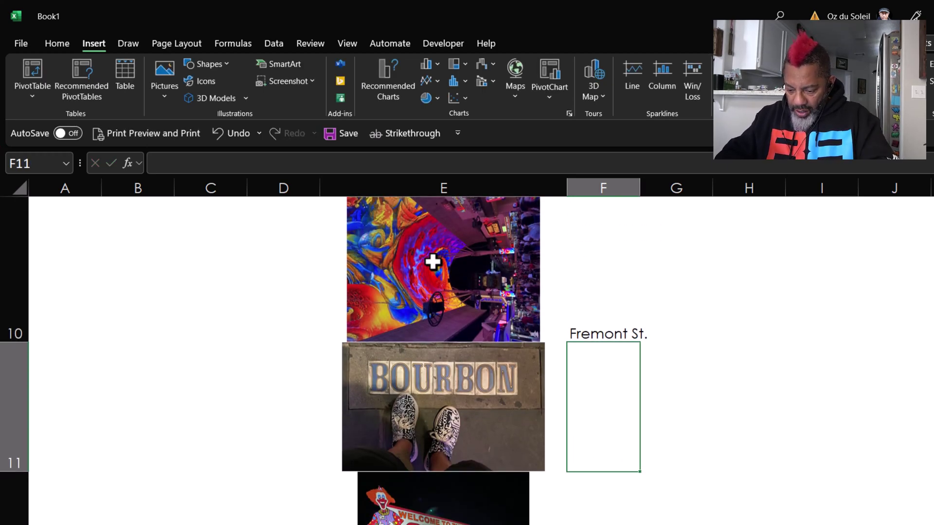
Title the last three photos in F11–F13: Bourbon St., Clown Motel, Roulette.
{"action": "type", "text": "Bou"}
{"action": "key", "text": "Return"}
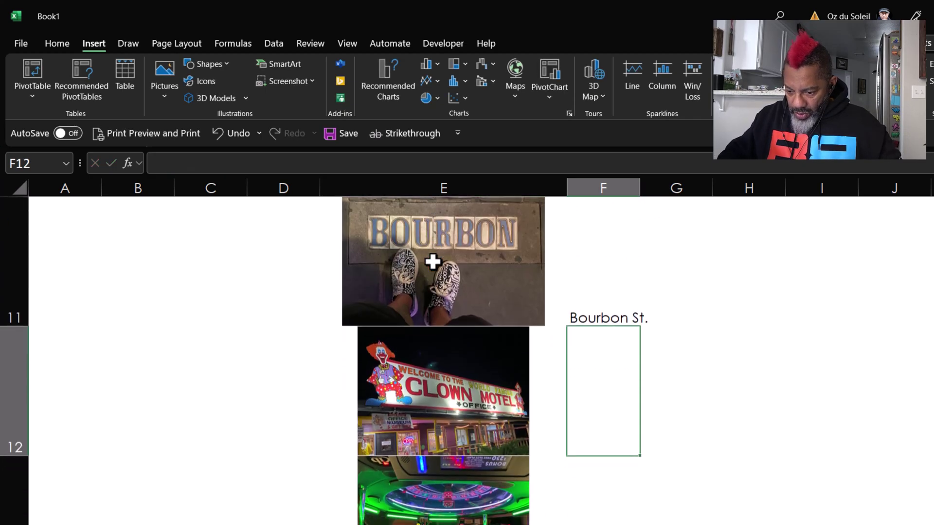
{"action": "type", "text": "Clown Motel"}
{"action": "key", "text": "ctrl+Return"}
{"action": "key", "text": "Return"}
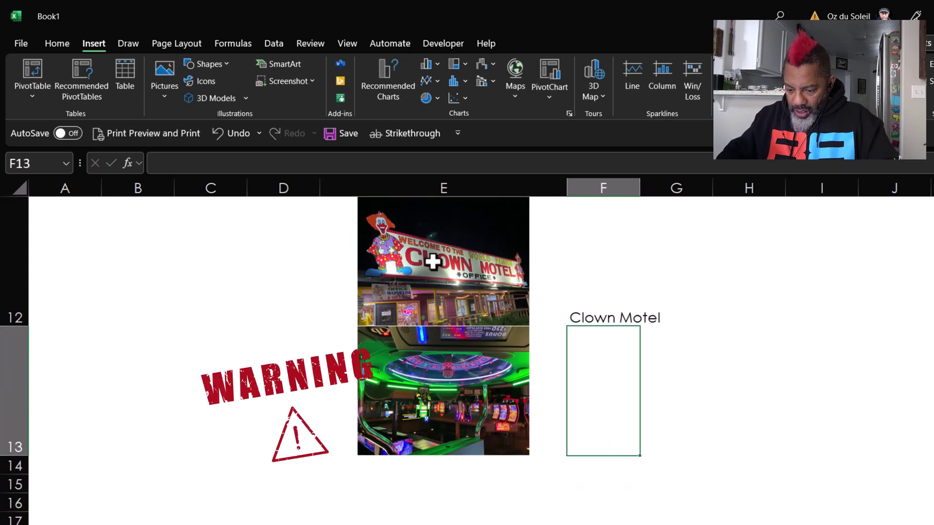
{"action": "type", "text": "Roulette"}
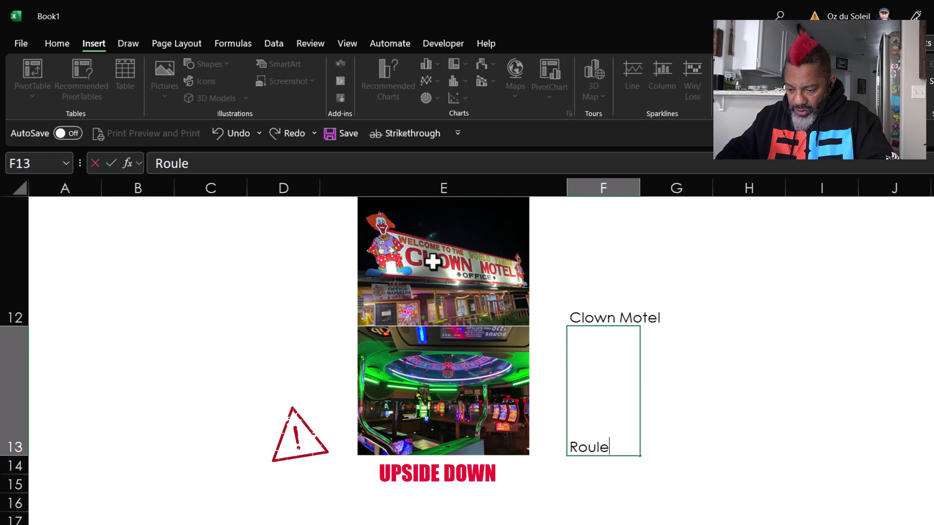
{"action": "key", "text": "Return"}
Make the IMAGES and TITLE headings in E4:F4 bold.
{"action": "left_click", "coordinate": [407, 307]}
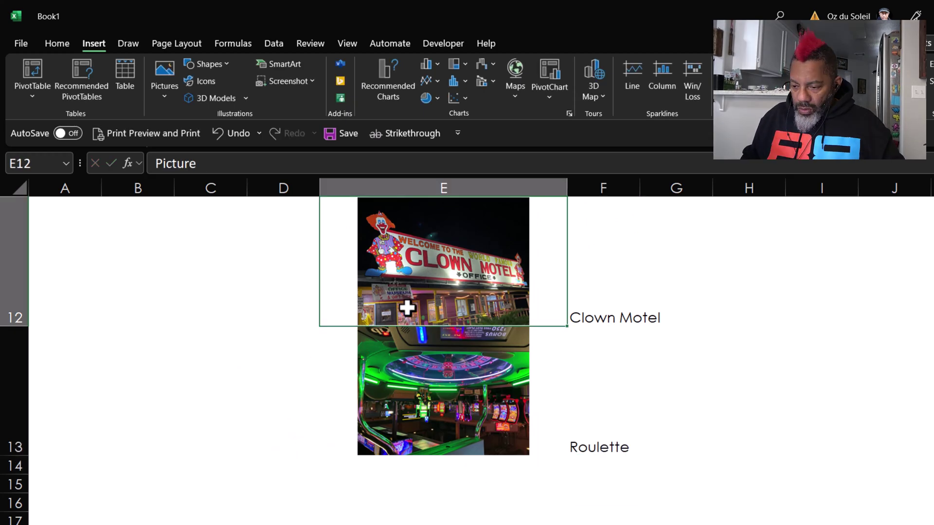
{"action": "scroll", "coordinate": [407, 308], "scroll_direction": "up", "scroll_amount": 4}
{"action": "scroll", "coordinate": [407, 307], "scroll_direction": "up", "scroll_amount": 6}
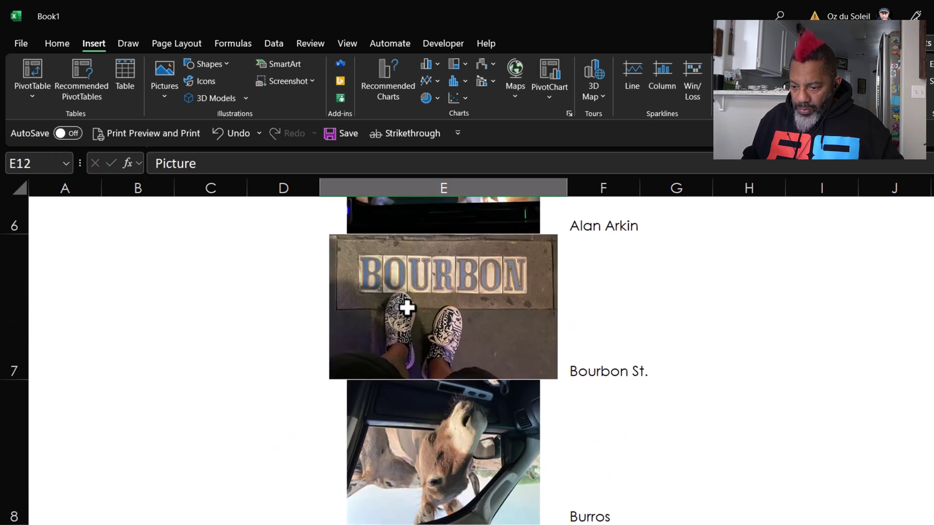
{"action": "left_click_drag", "start_coordinate": [554, 258], "coordinate": [586, 259]}
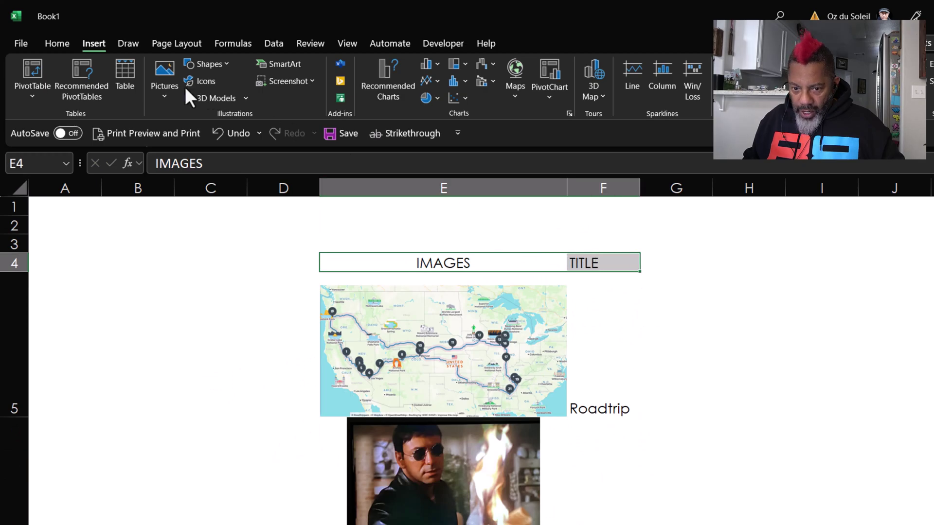
{"action": "left_click", "coordinate": [61, 48]}
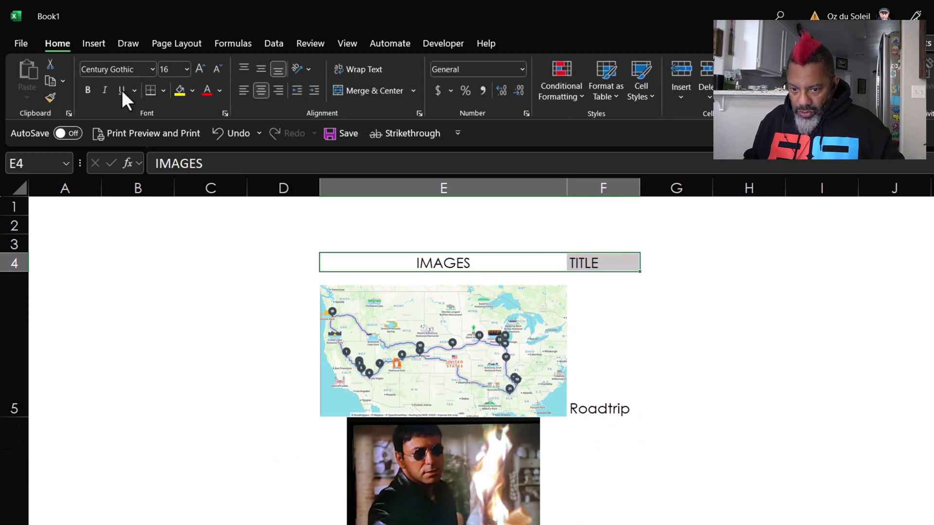
{"action": "left_click", "coordinate": [89, 89]}
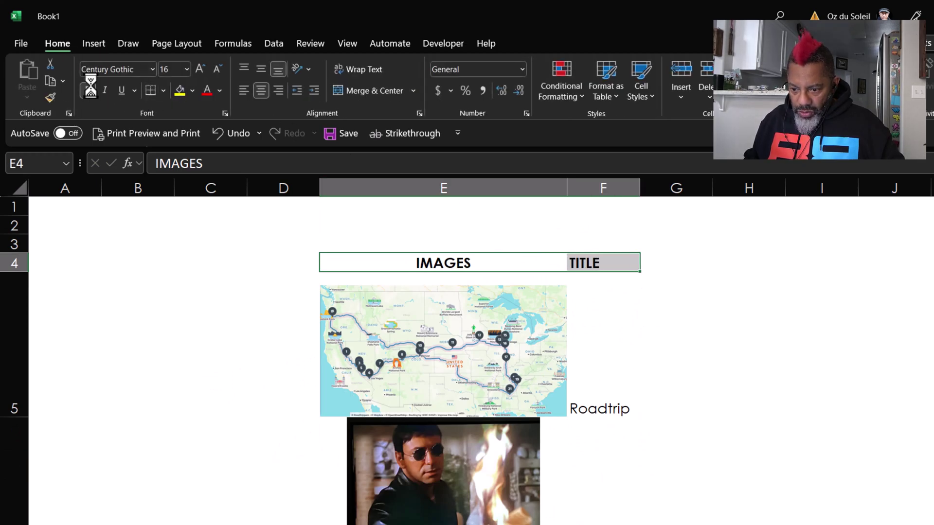
{"action": "left_click", "coordinate": [469, 333]}
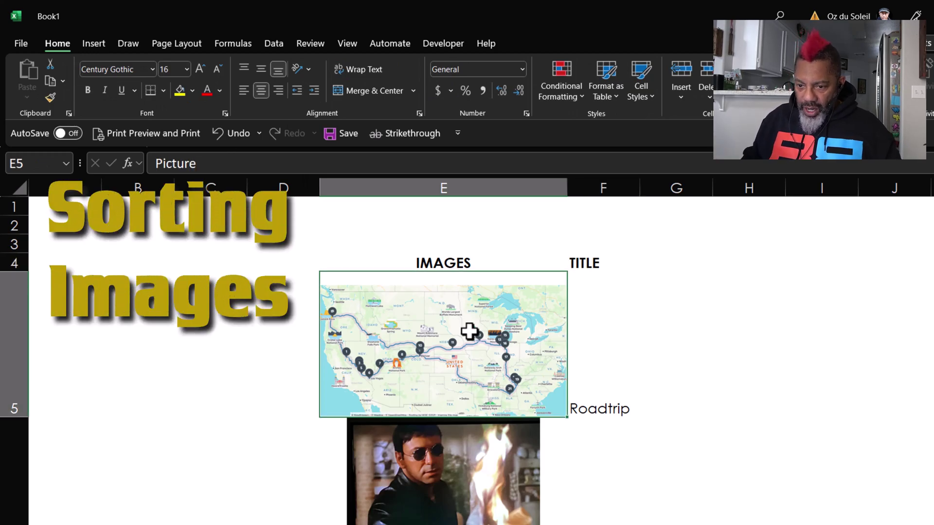
Sort the photo rows A to Z from picture cell E5 and scroll to check the order.
{"action": "left_click", "coordinate": [273, 42]}
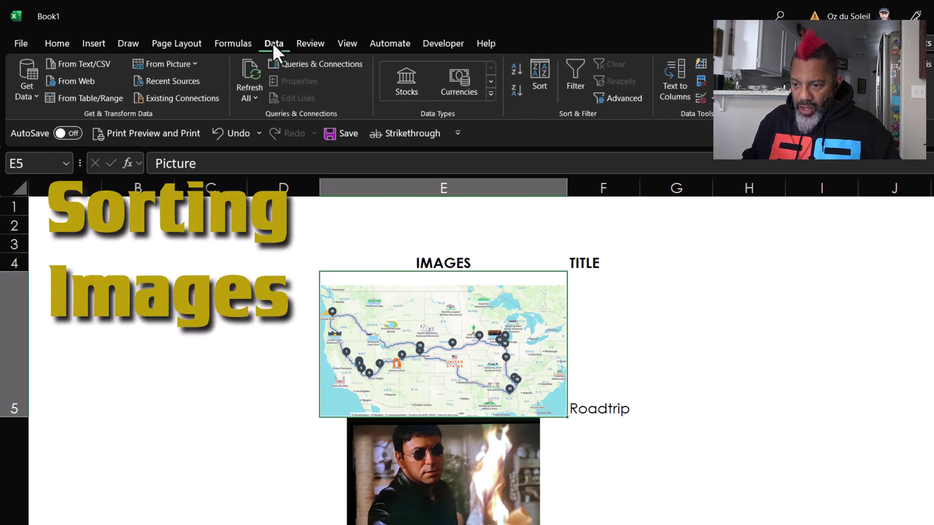
{"action": "left_click", "coordinate": [515, 71]}
{"action": "scroll", "coordinate": [281, 420], "scroll_direction": "down", "scroll_amount": 1}
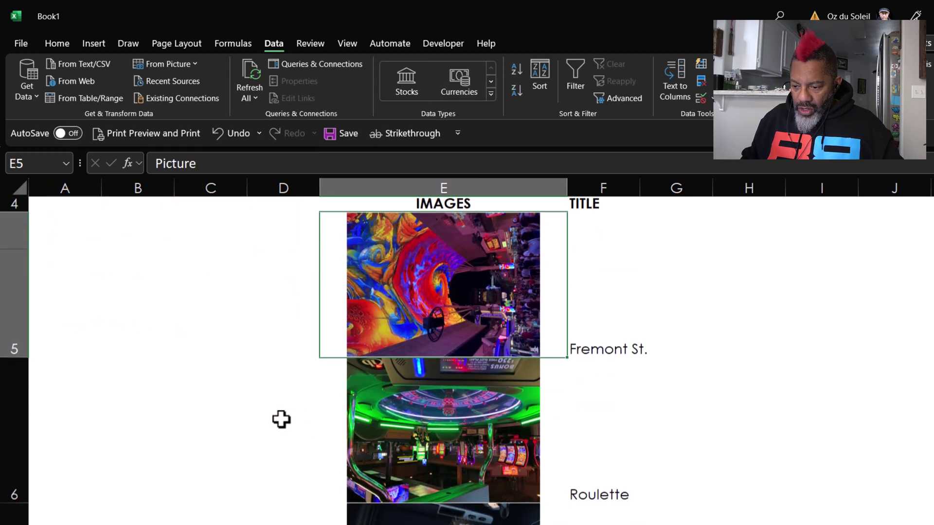
{"action": "scroll", "coordinate": [281, 419], "scroll_direction": "down", "scroll_amount": 1}
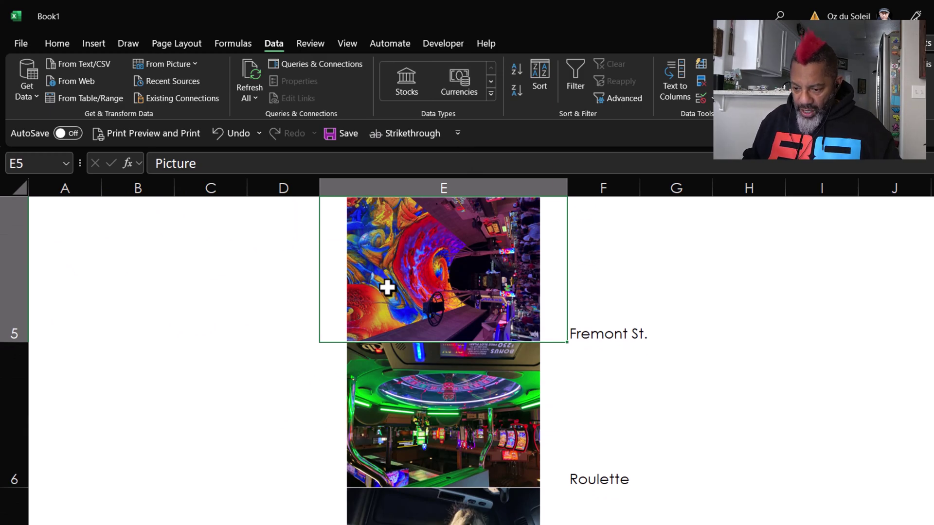
{"action": "scroll", "coordinate": [424, 418], "scroll_direction": "down", "scroll_amount": 3}
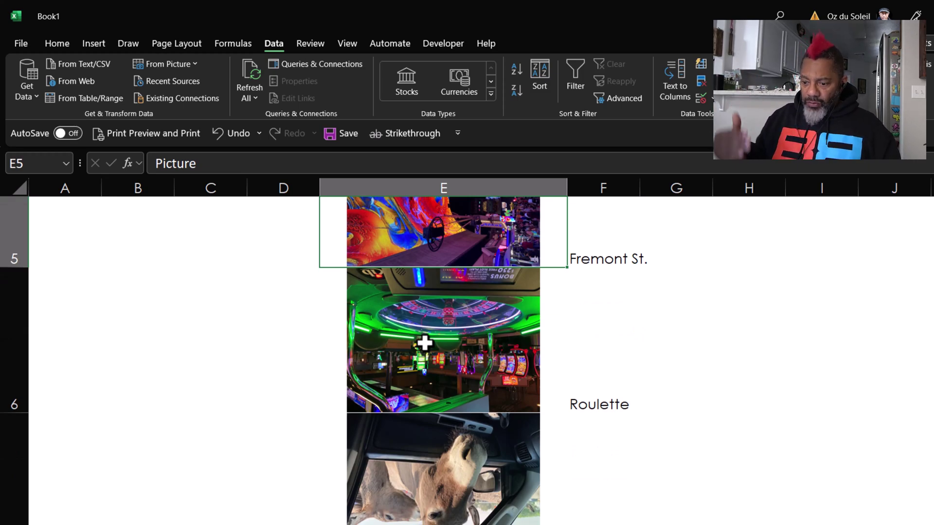
{"action": "scroll", "coordinate": [424, 343], "scroll_direction": "down", "scroll_amount": 20}
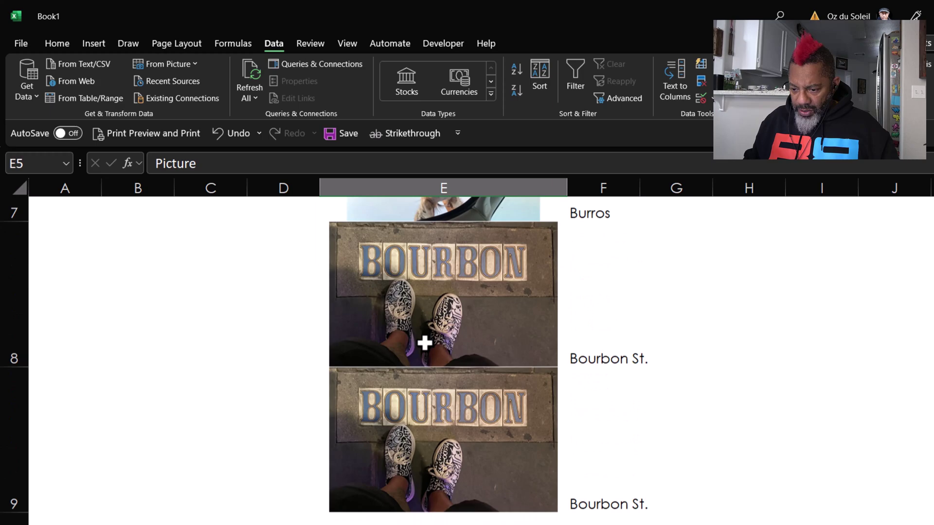
{"action": "scroll", "coordinate": [424, 343], "scroll_direction": "down", "scroll_amount": 15}
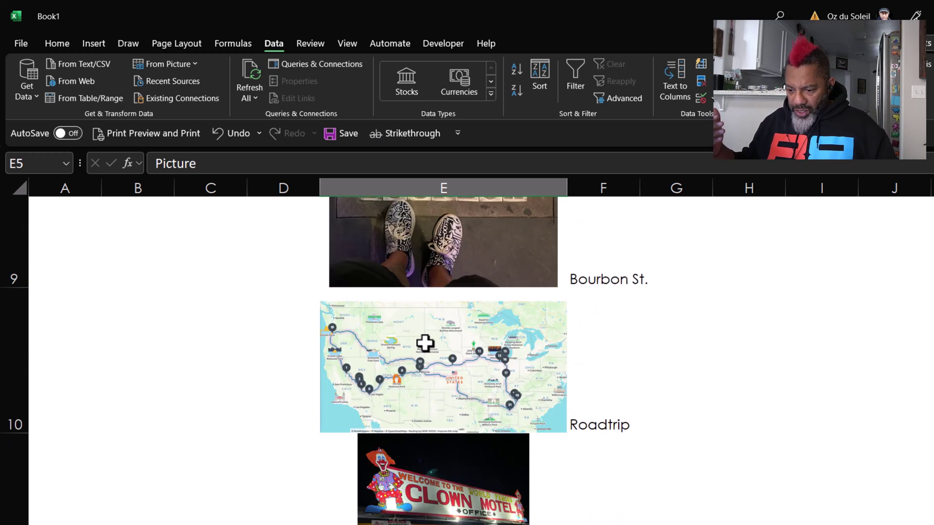
{"action": "scroll", "coordinate": [424, 343], "scroll_direction": "down", "scroll_amount": 15}
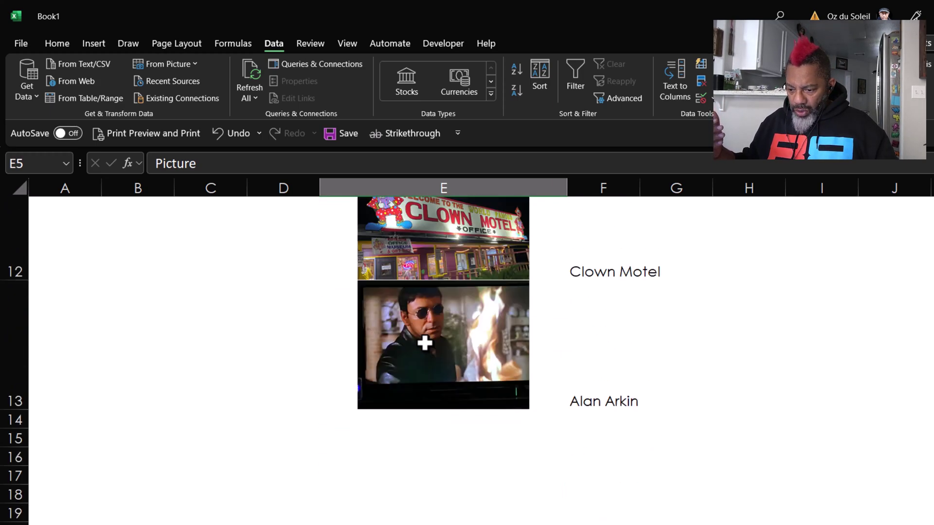
{"action": "scroll", "coordinate": [424, 343], "scroll_direction": "up", "scroll_amount": 20}
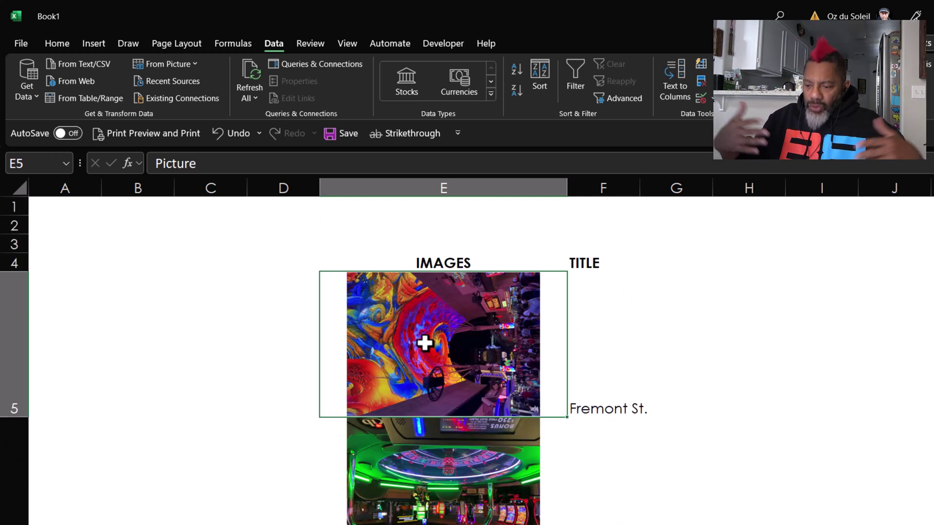
Sort the photo list Z to A from title cell F5 and scroll through the result.
{"action": "left_click", "coordinate": [586, 326]}
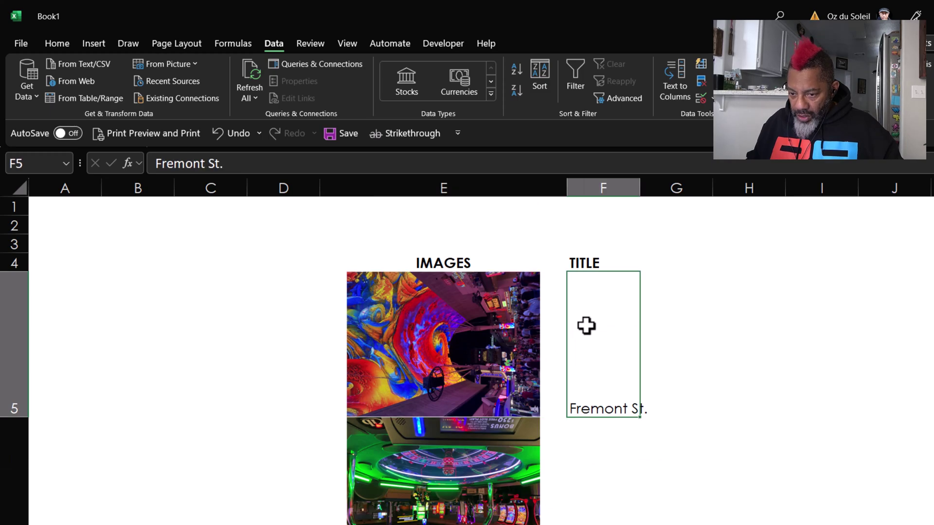
{"action": "left_click", "coordinate": [516, 69]}
{"action": "scroll", "coordinate": [282, 338], "scroll_direction": "down", "scroll_amount": 10}
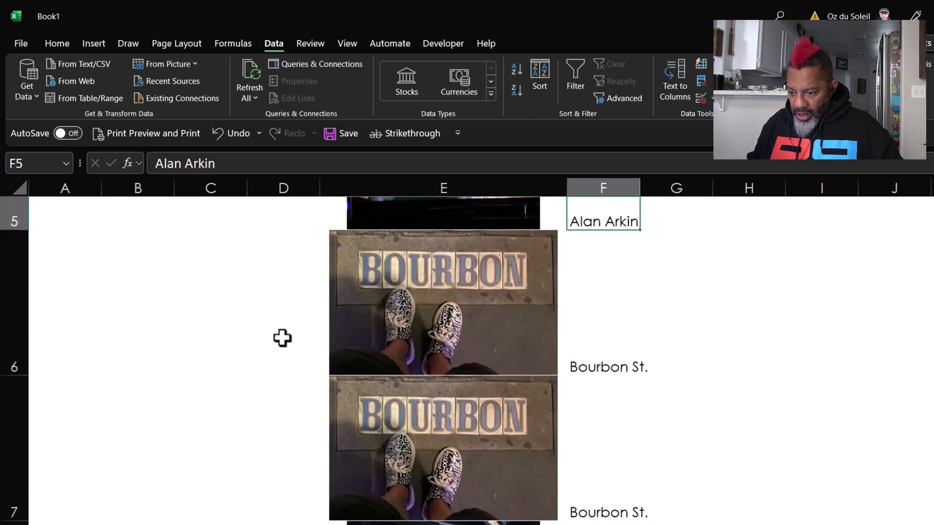
{"action": "scroll", "coordinate": [282, 338], "scroll_direction": "down", "scroll_amount": 8}
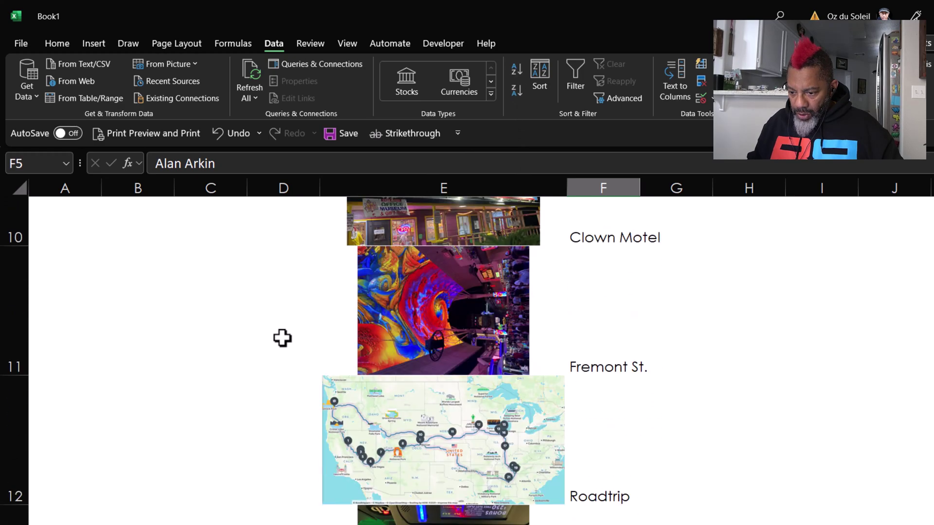
{"action": "scroll", "coordinate": [282, 338], "scroll_direction": "up", "scroll_amount": 15}
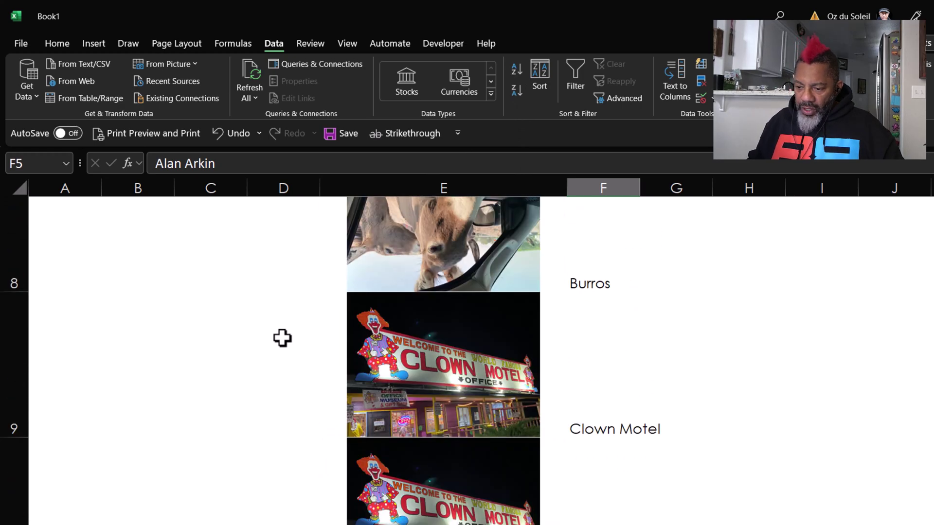
{"action": "scroll", "coordinate": [628, 307], "scroll_direction": "up", "scroll_amount": 3}
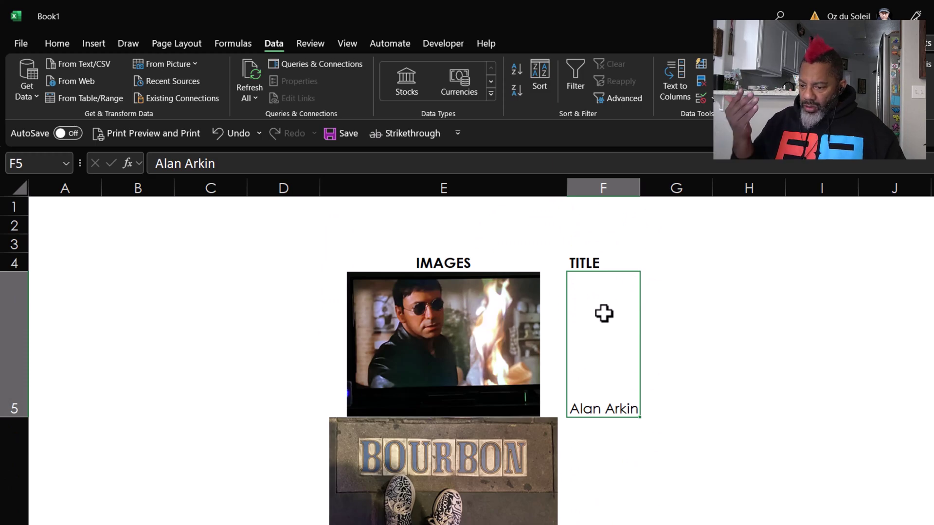
Inspect the Alan Arkin, first Bourbon St. and Burros picture cells.
{"action": "left_click", "coordinate": [443, 340]}
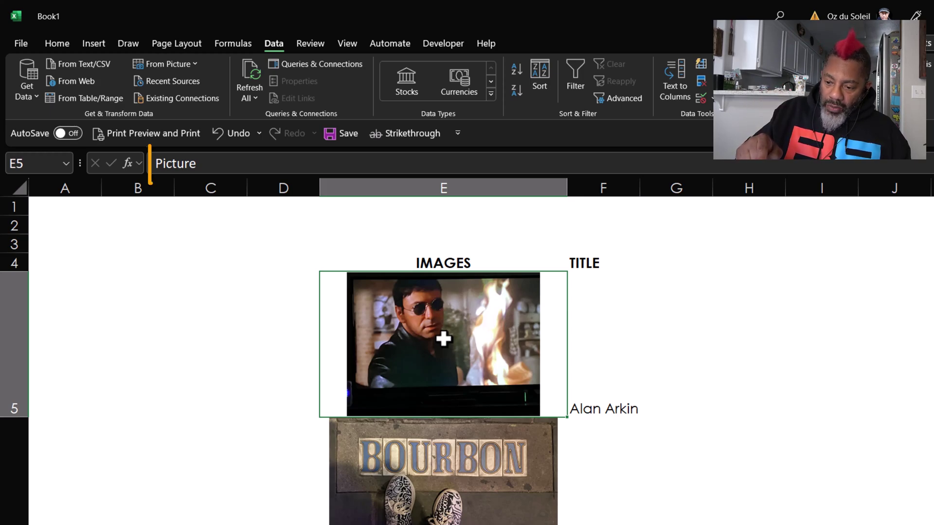
{"action": "left_click", "coordinate": [440, 480]}
{"action": "scroll", "coordinate": [440, 480], "scroll_direction": "down", "scroll_amount": 2}
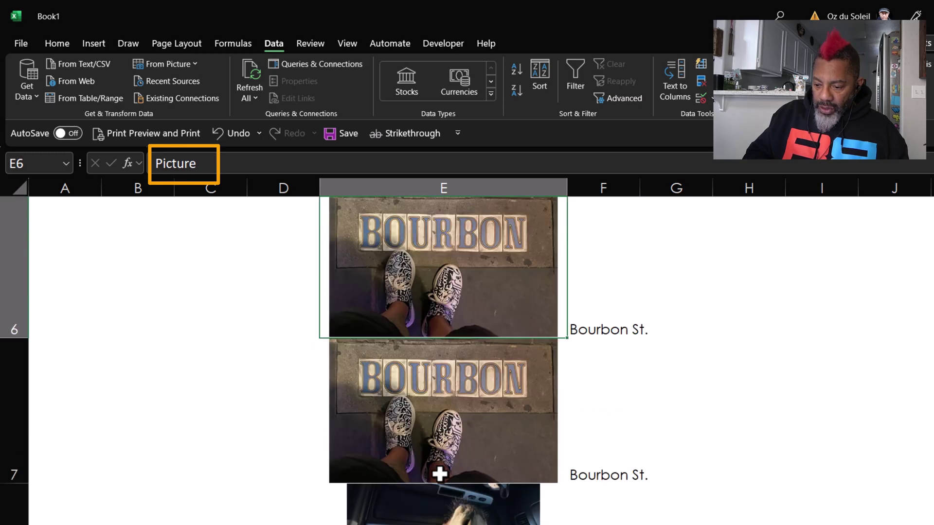
{"action": "left_click", "coordinate": [440, 519]}
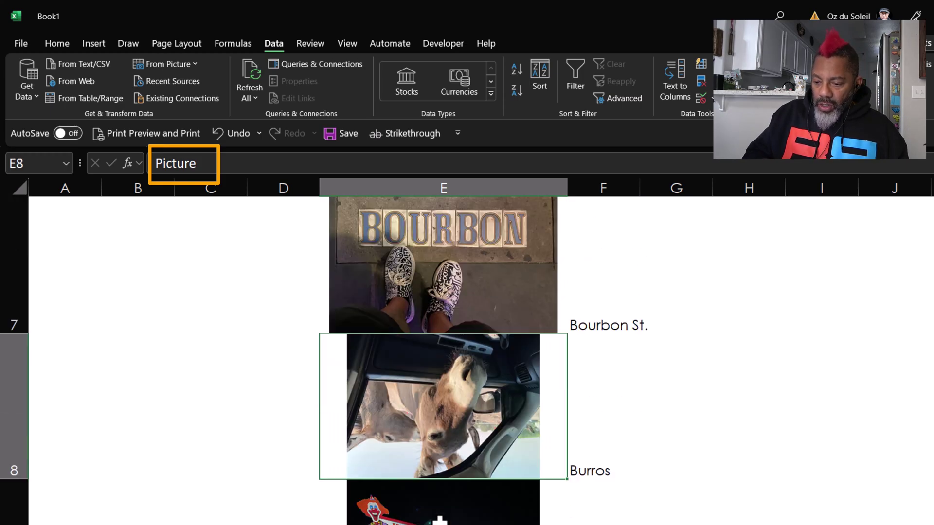
{"action": "scroll", "coordinate": [440, 519], "scroll_direction": "up", "scroll_amount": 3}
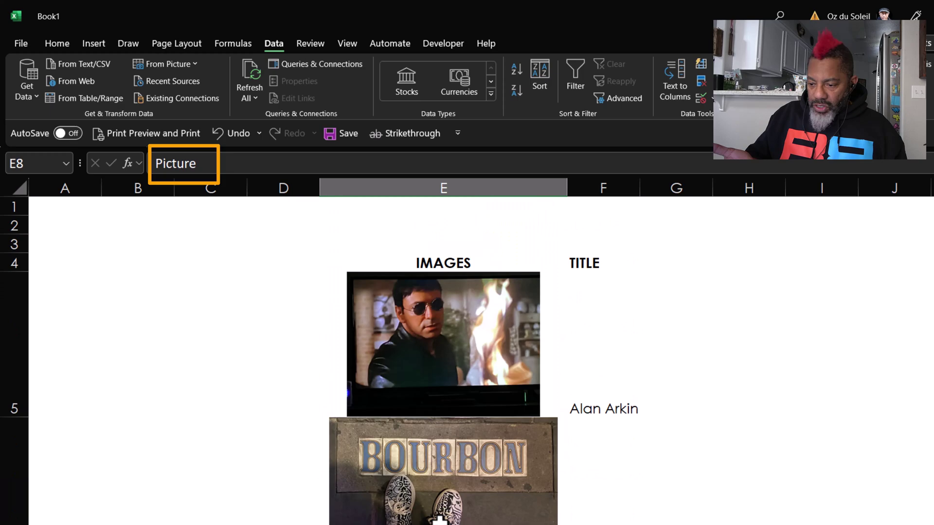
{"action": "left_click", "coordinate": [476, 331]}
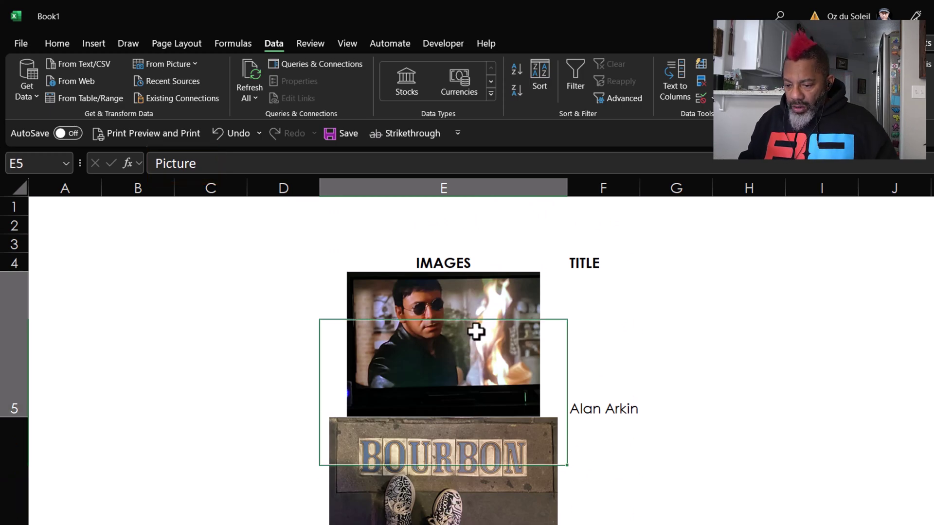
{"action": "right_click", "coordinate": [475, 331]}
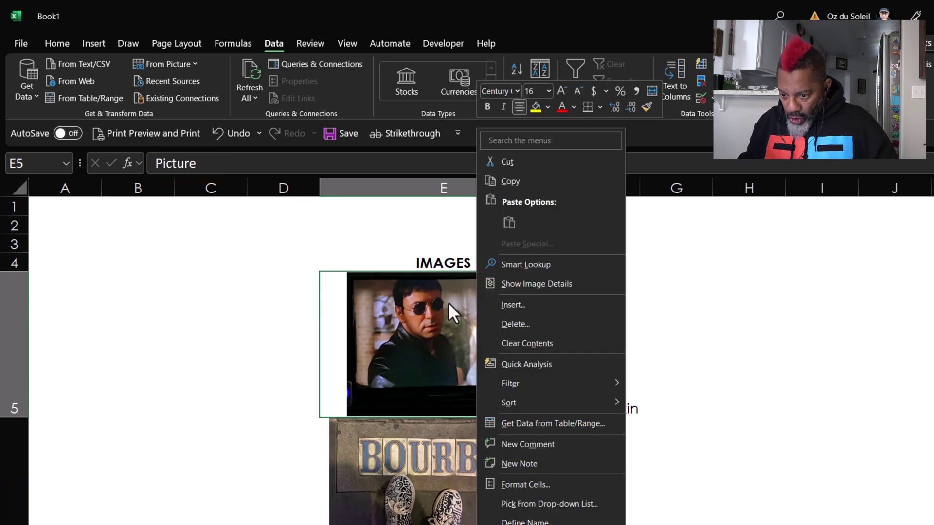
{"action": "left_click", "coordinate": [531, 283]}
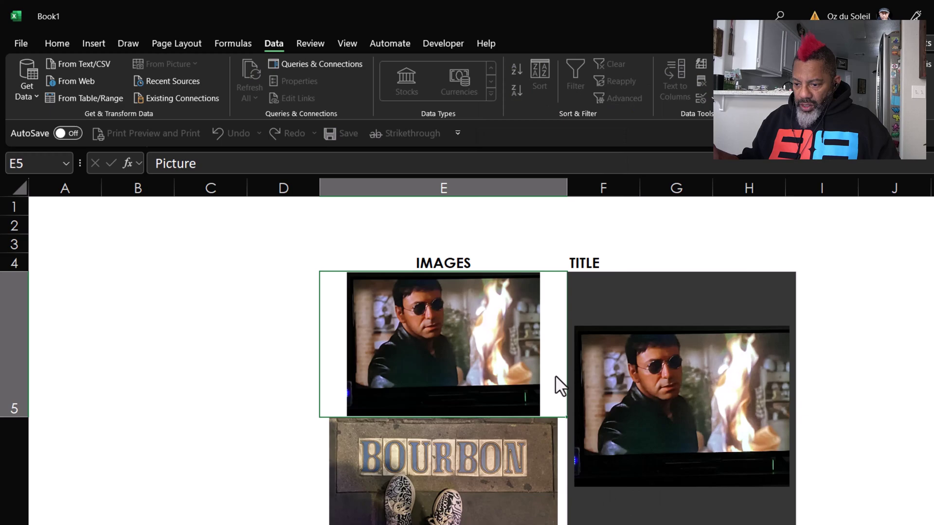
{"action": "left_click", "coordinate": [283, 373]}
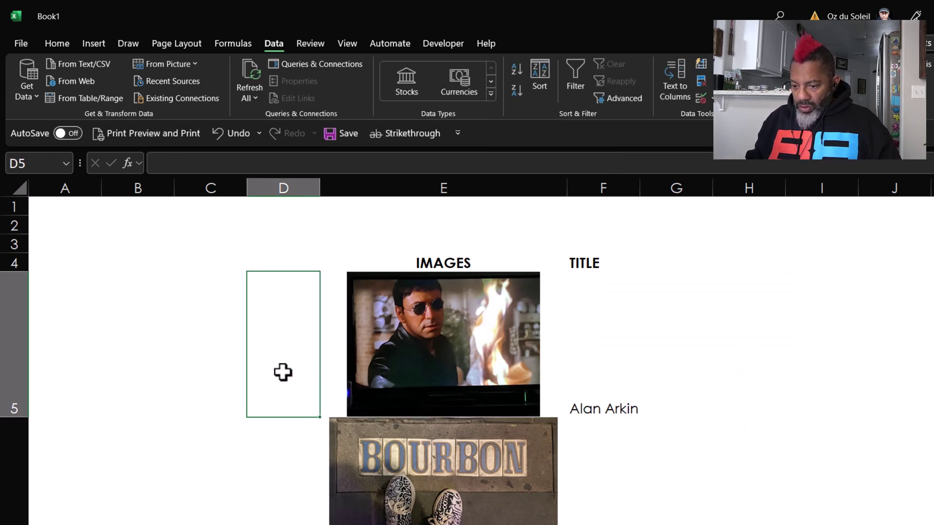
{"action": "left_click", "coordinate": [409, 350]}
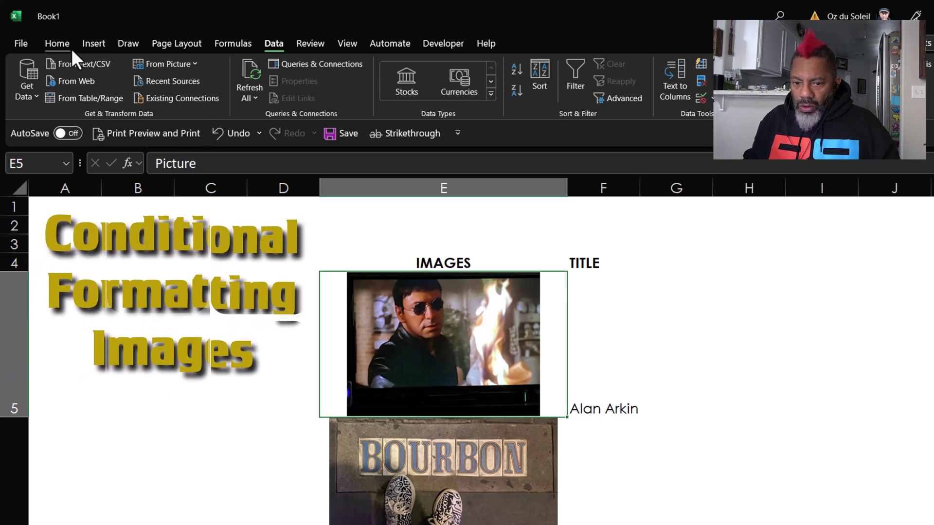
Format the photos and titles as a light-styled table with filter buttons turned off.
{"action": "left_click", "coordinate": [65, 45]}
{"action": "left_click", "coordinate": [611, 95]}
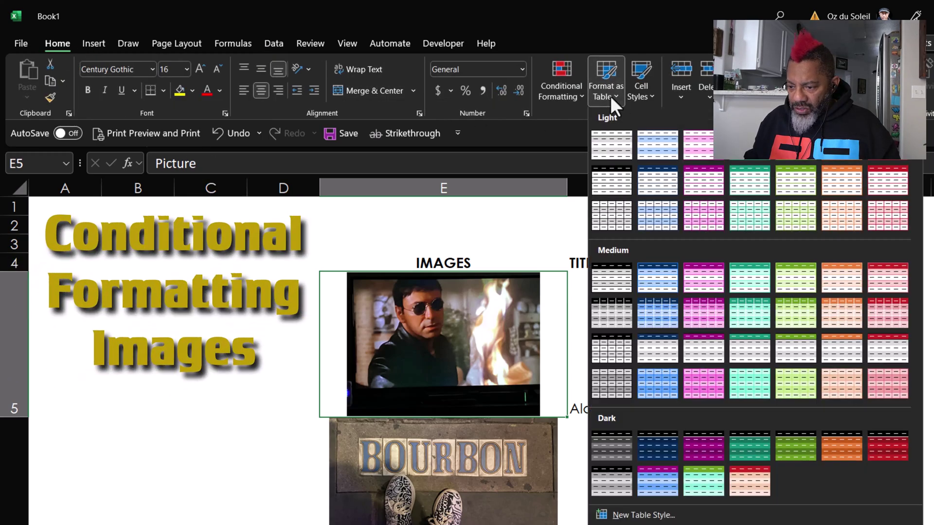
{"action": "left_click", "coordinate": [660, 183]}
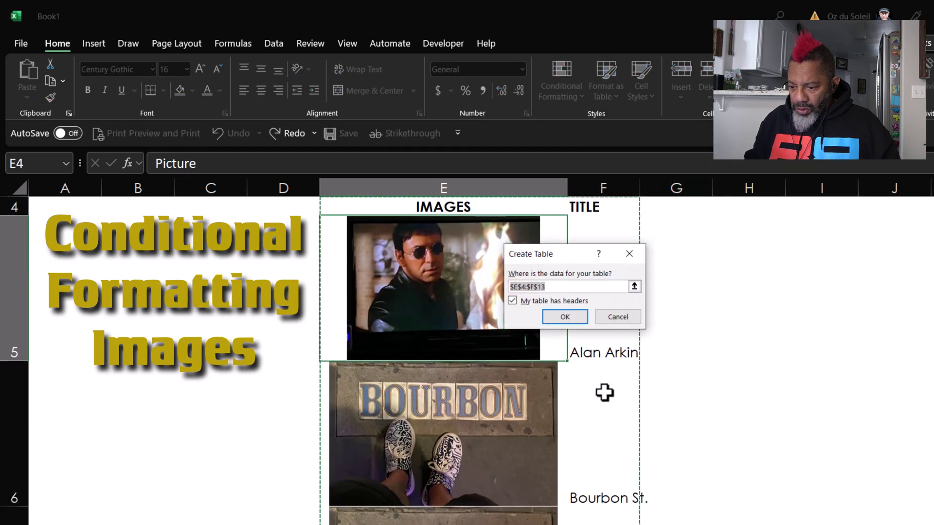
{"action": "left_click", "coordinate": [559, 317]}
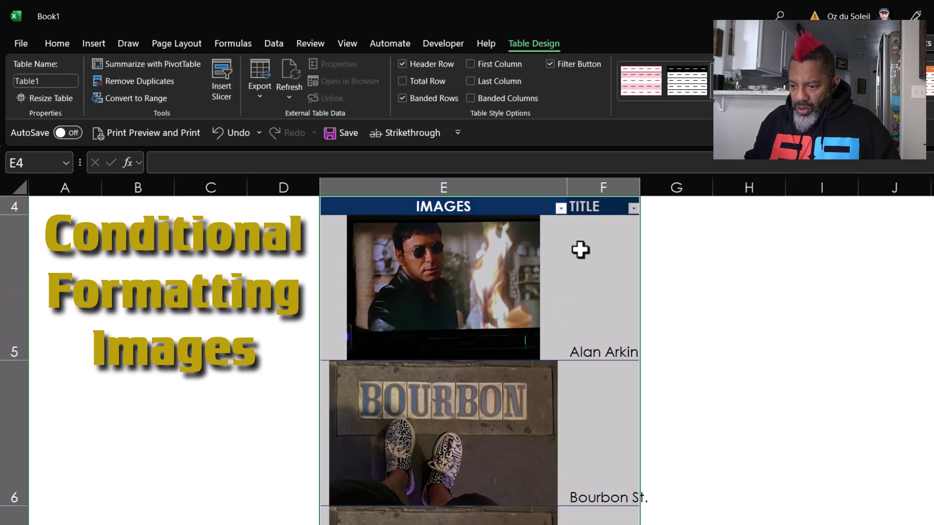
{"action": "left_click", "coordinate": [550, 65]}
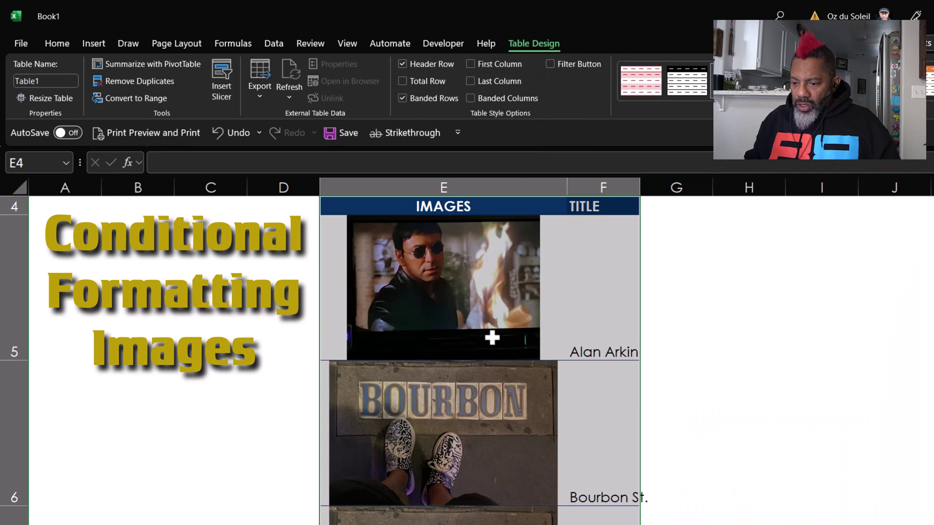
Shade duplicate pictures in column E light red via Duplicate Values, then widen column E.
{"action": "left_click", "coordinate": [448, 264]}
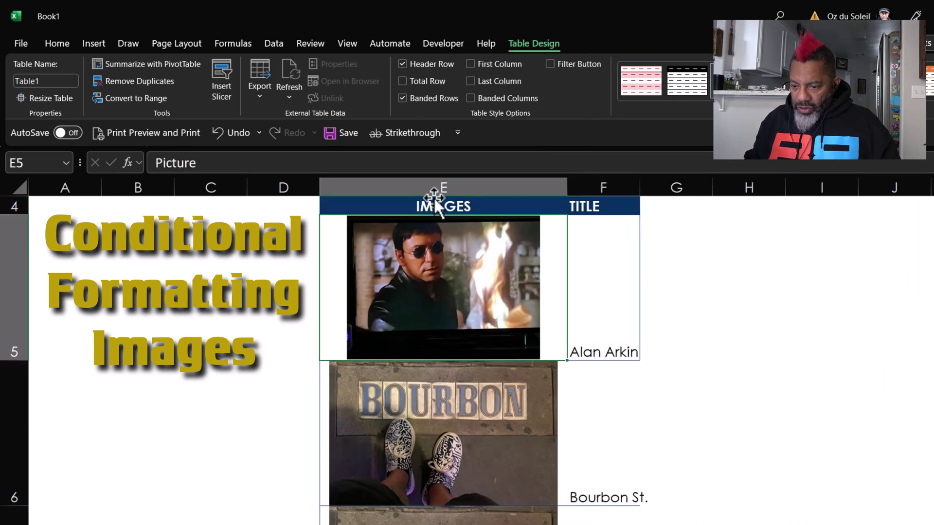
{"action": "left_click", "coordinate": [433, 190]}
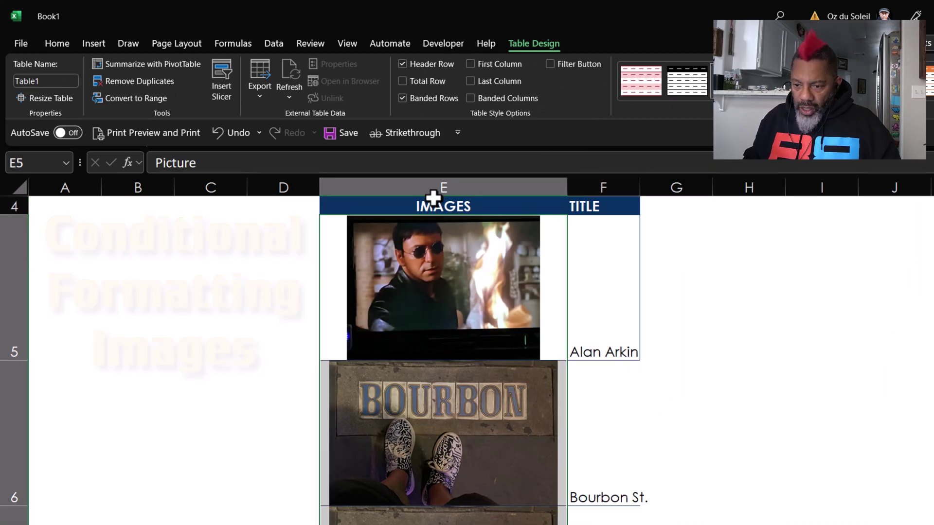
{"action": "left_click", "coordinate": [57, 43]}
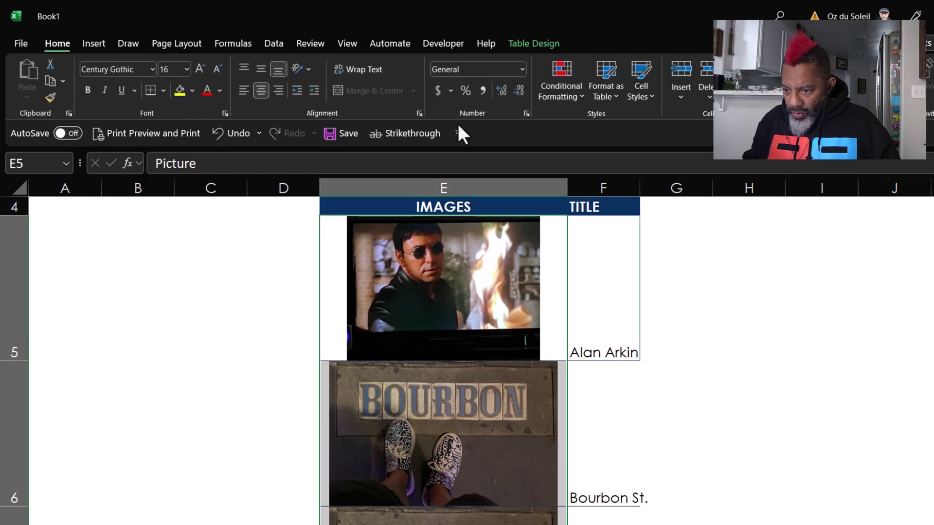
{"action": "left_click", "coordinate": [555, 97]}
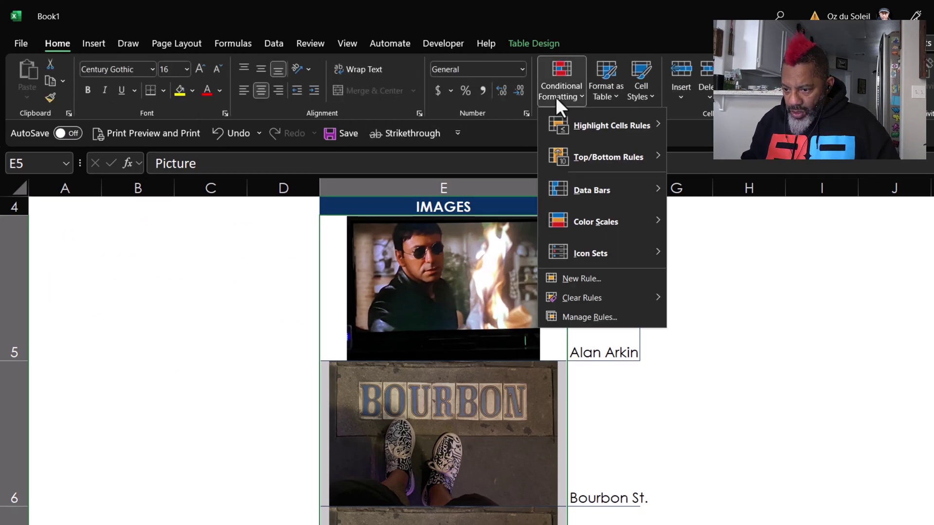
{"action": "mouse_move", "coordinate": [659, 120]}
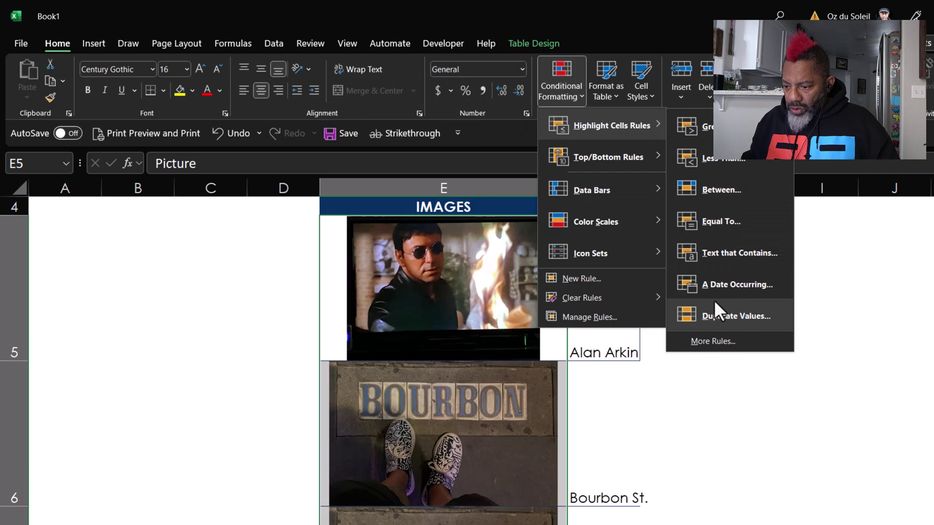
{"action": "left_click", "coordinate": [716, 316]}
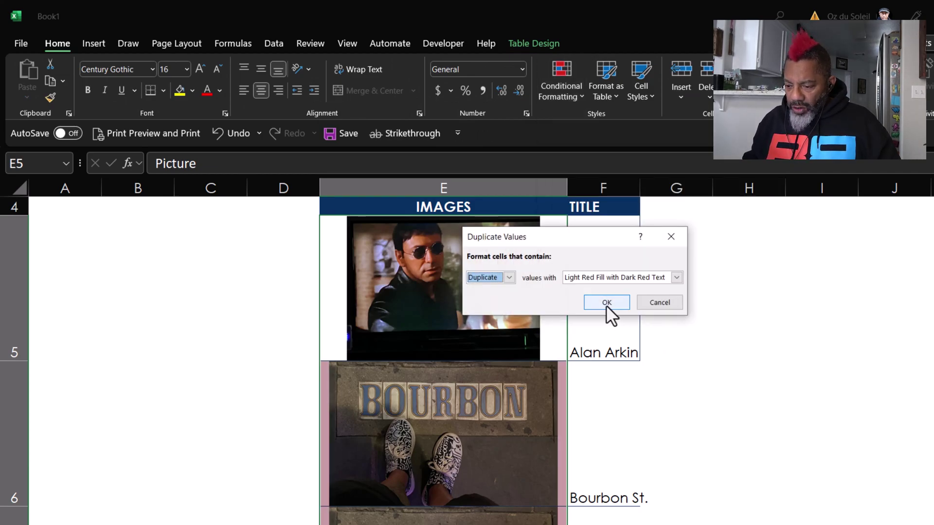
{"action": "left_click", "coordinate": [607, 305]}
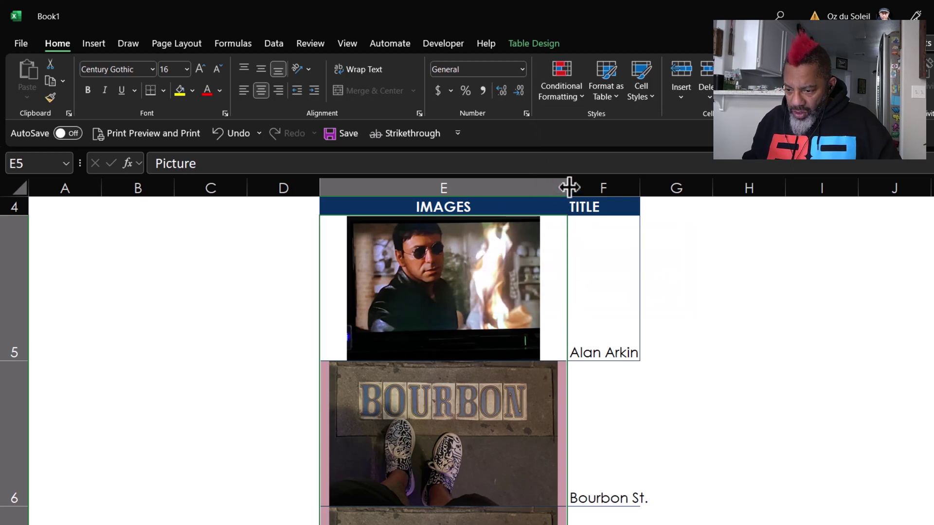
{"action": "left_click_drag", "start_coordinate": [567, 188], "coordinate": [605, 188]}
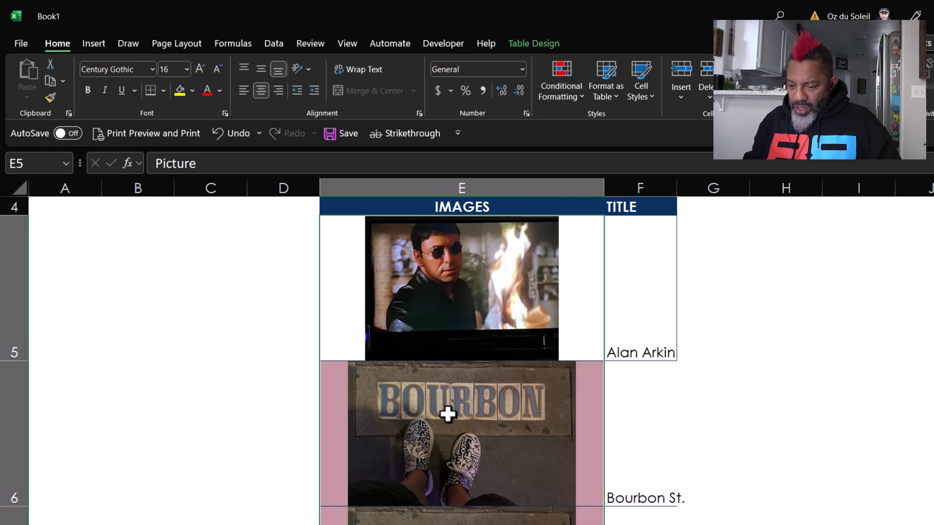
Delete the duplicate Clown Motel table row (picture in E10) after checking the duplicate shading.
{"action": "scroll", "coordinate": [319, 423], "scroll_direction": "down", "scroll_amount": 2}
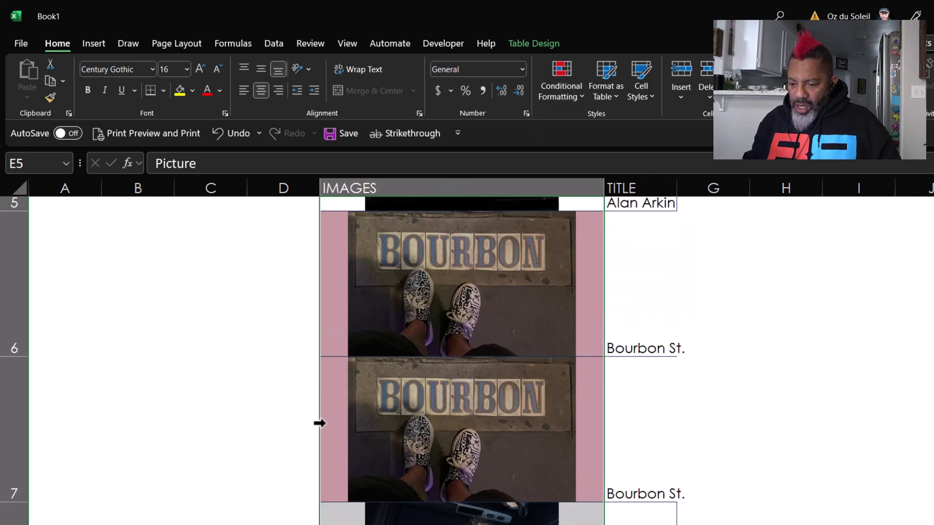
{"action": "left_click", "coordinate": [313, 291]}
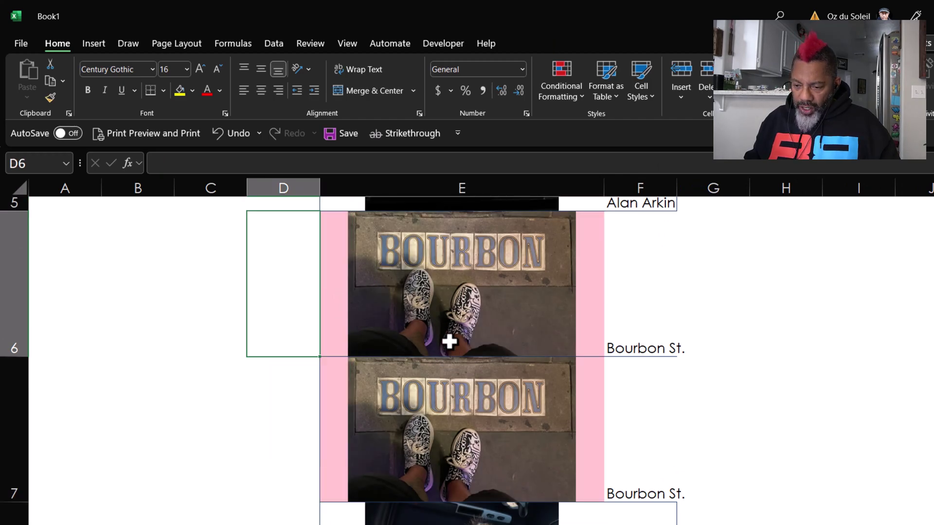
{"action": "scroll", "coordinate": [466, 433], "scroll_direction": "down", "scroll_amount": 4}
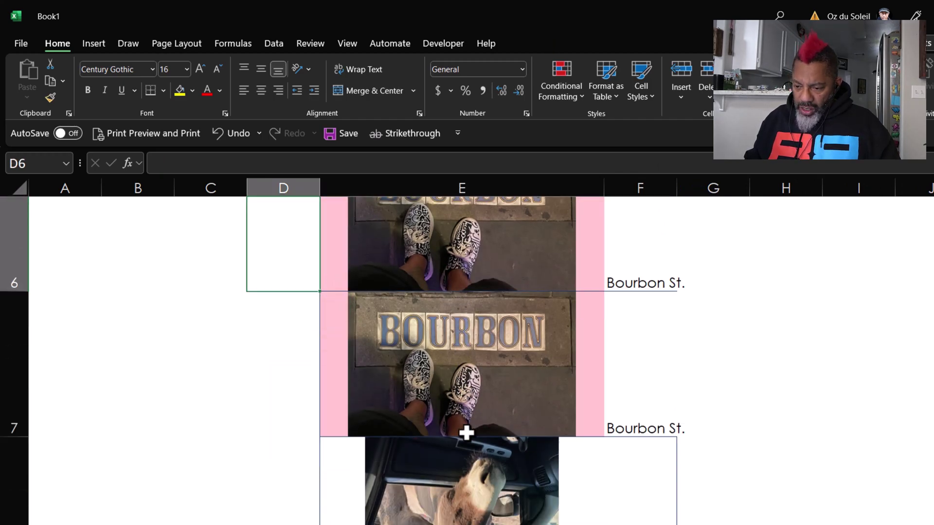
{"action": "scroll", "coordinate": [467, 433], "scroll_direction": "down", "scroll_amount": 2}
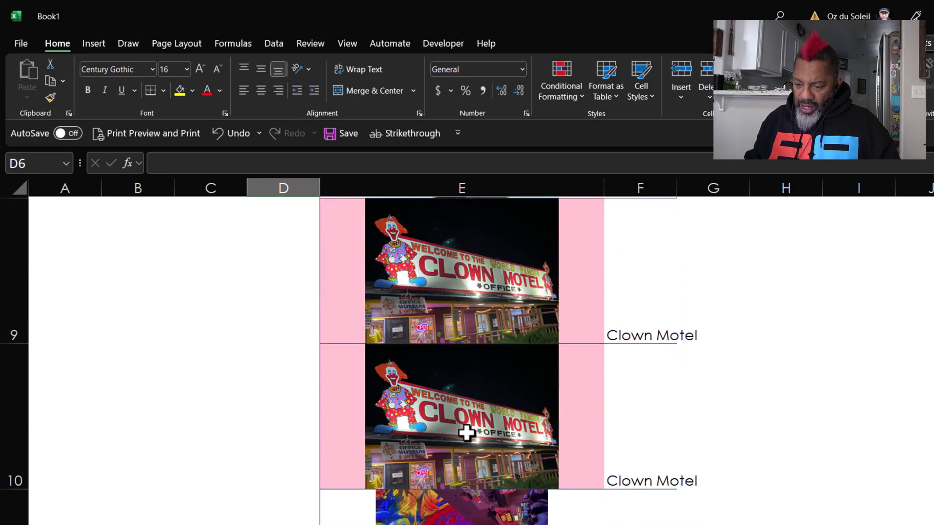
{"action": "left_click", "coordinate": [346, 348]}
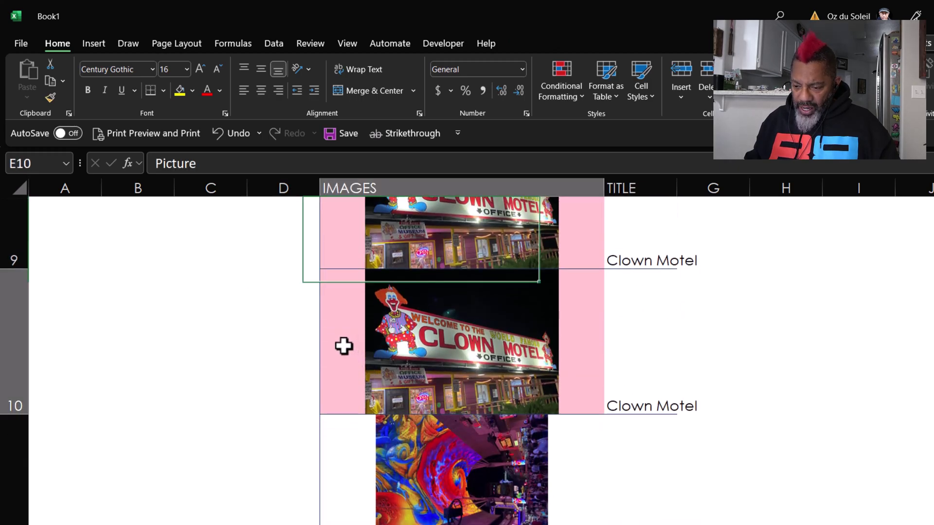
{"action": "right_click", "coordinate": [343, 346]}
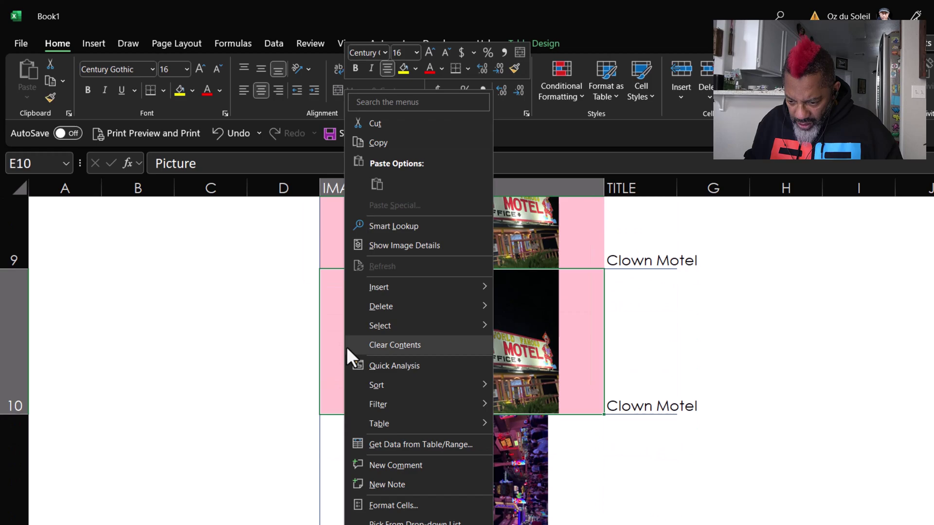
{"action": "mouse_move", "coordinate": [378, 306]}
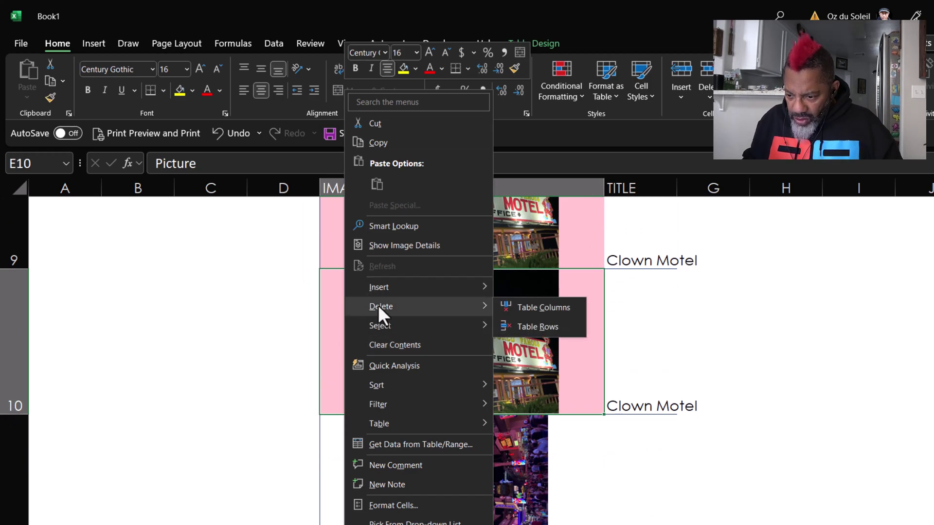
{"action": "left_click", "coordinate": [539, 327]}
Delete the duplicate Bourbon St. table row, leaving one Clown Motel row in E9.
{"action": "scroll", "coordinate": [399, 372], "scroll_direction": "up", "scroll_amount": 1}
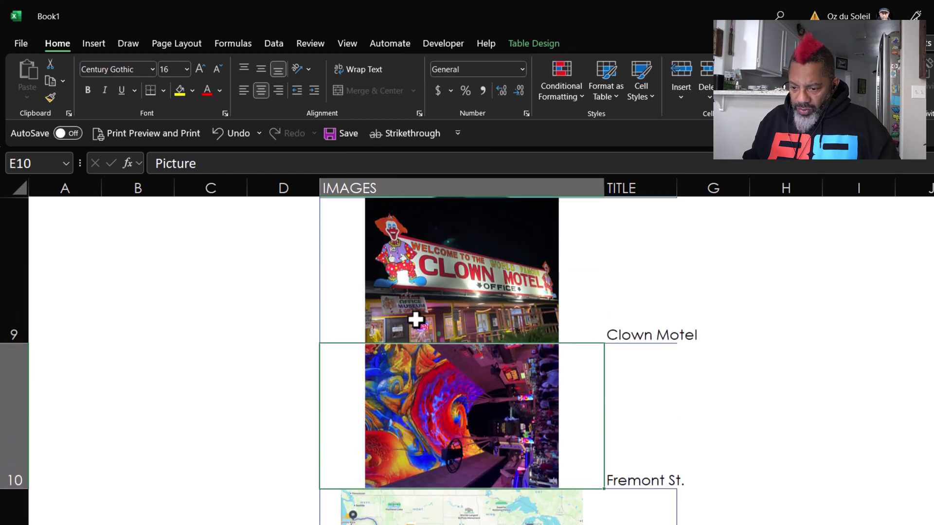
{"action": "left_click", "coordinate": [425, 287]}
{"action": "scroll", "coordinate": [428, 312], "scroll_direction": "down", "scroll_amount": 2}
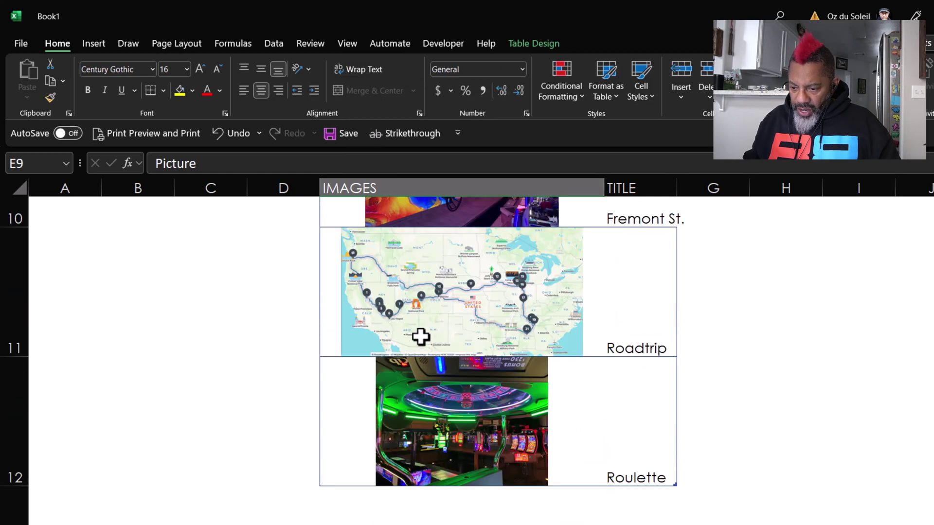
{"action": "scroll", "coordinate": [421, 336], "scroll_direction": "up", "scroll_amount": 3}
{"action": "scroll", "coordinate": [420, 337], "scroll_direction": "up", "scroll_amount": 3}
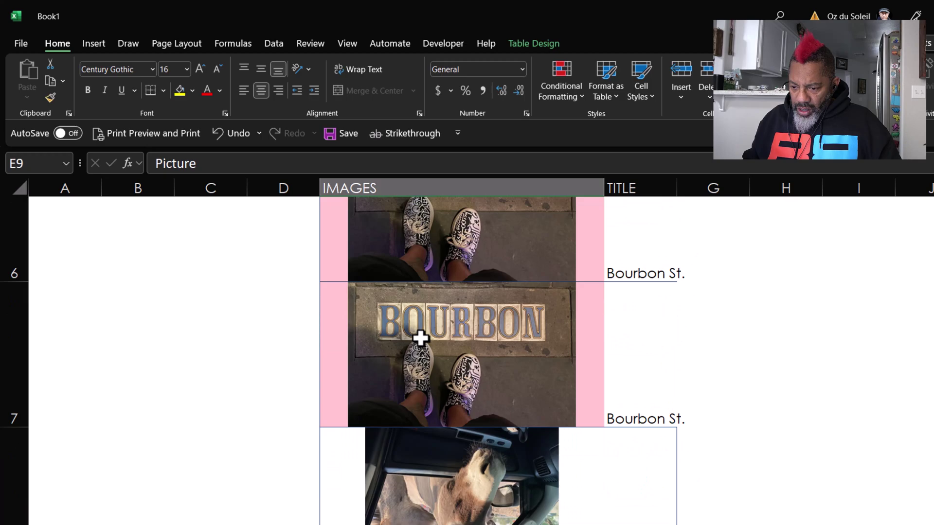
{"action": "left_click", "coordinate": [332, 367]}
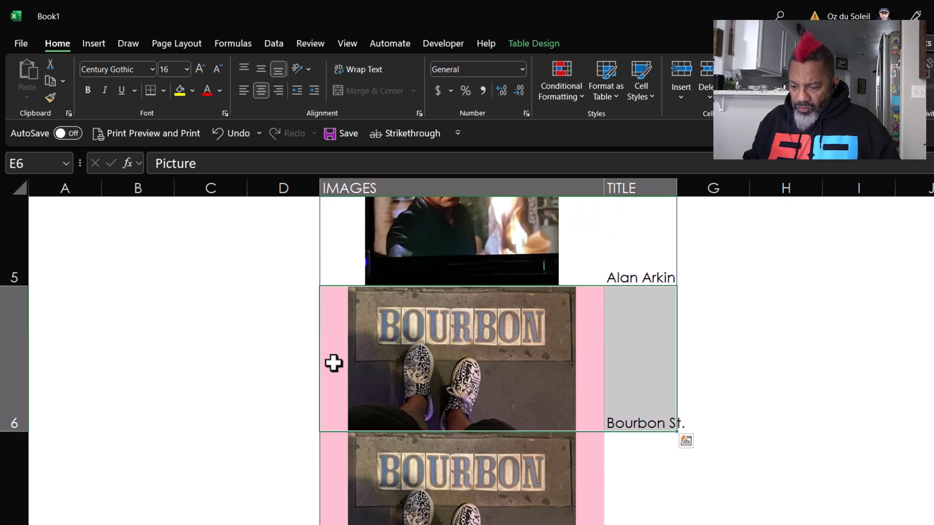
{"action": "right_click", "coordinate": [331, 365]}
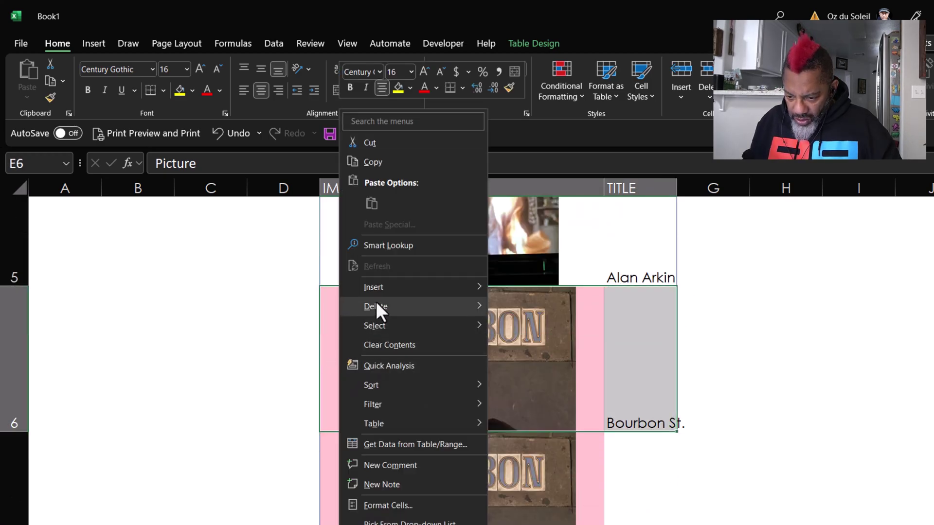
{"action": "mouse_move", "coordinate": [372, 307]}
{"action": "left_click", "coordinate": [511, 327]}
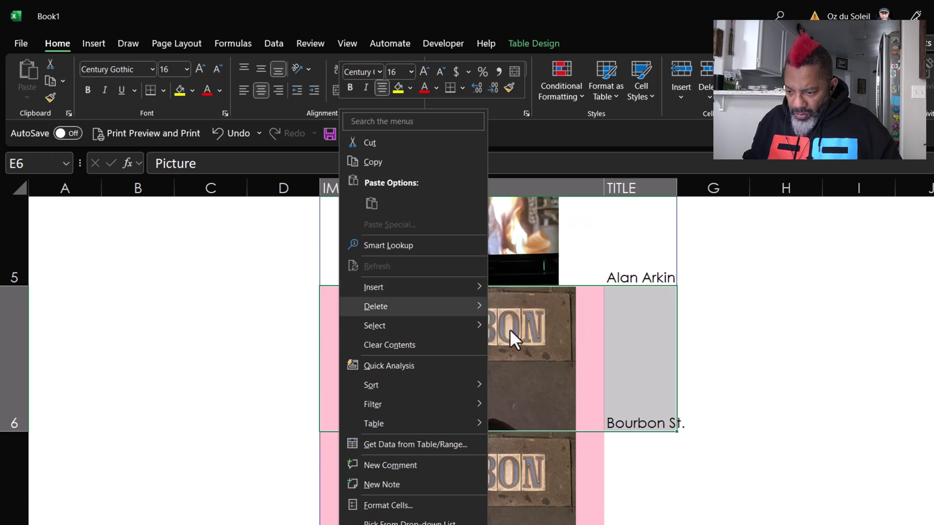
{"action": "scroll", "coordinate": [375, 387], "scroll_direction": "down", "scroll_amount": 3}
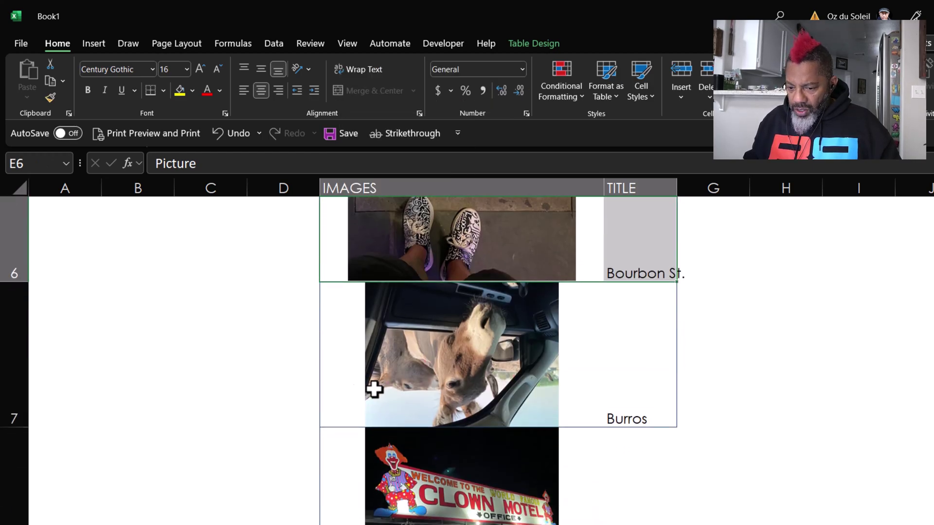
{"action": "left_click", "coordinate": [344, 389]}
{"action": "scroll", "coordinate": [344, 389], "scroll_direction": "down", "scroll_amount": 3}
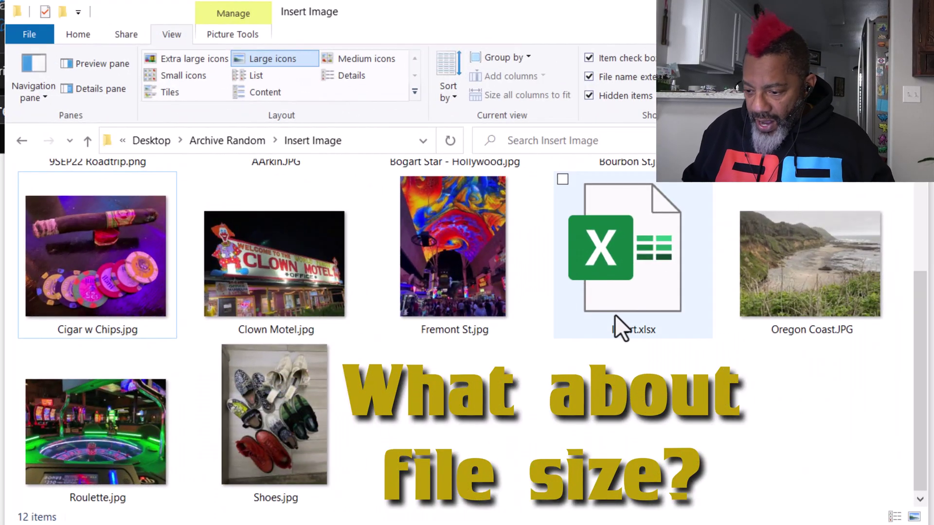
Show the Insert.xlsx tooltip in the Insert Image folder, revealing its 26.7 MB file size.
{"action": "mouse_move", "coordinate": [625, 279]}
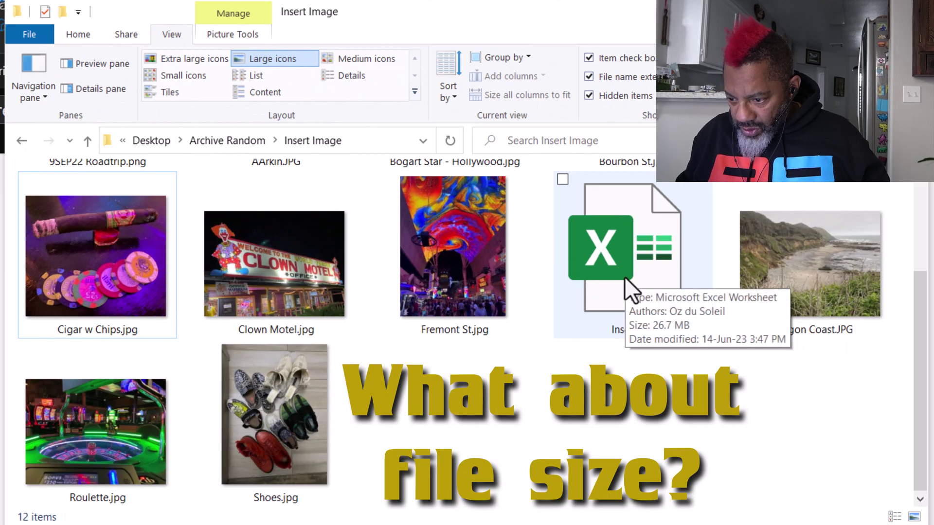